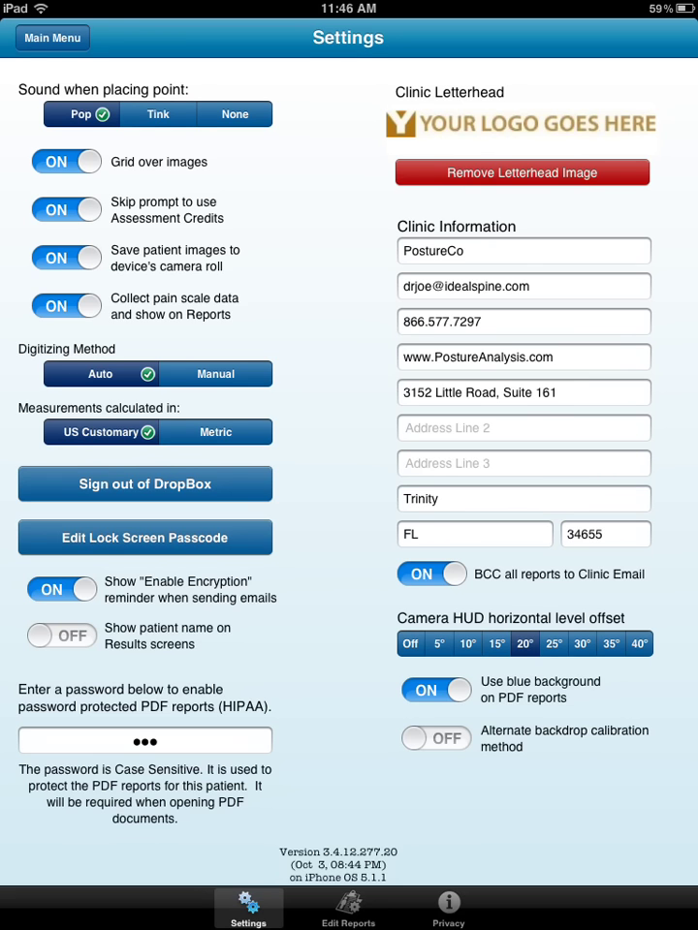
Open the Initial Report template from the Edit Reports list.
click(348, 909)
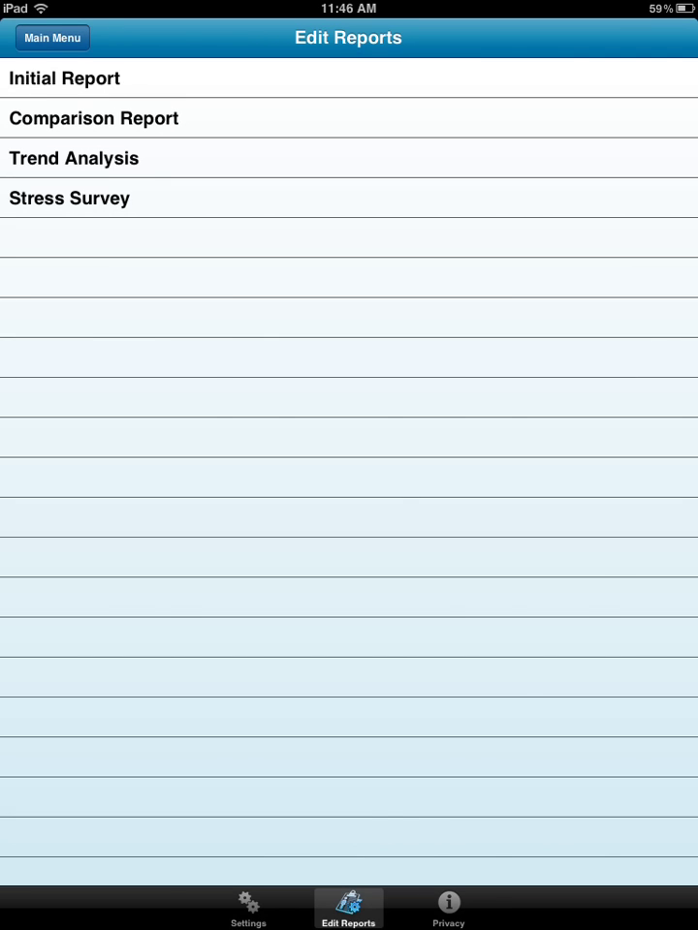
click(248, 909)
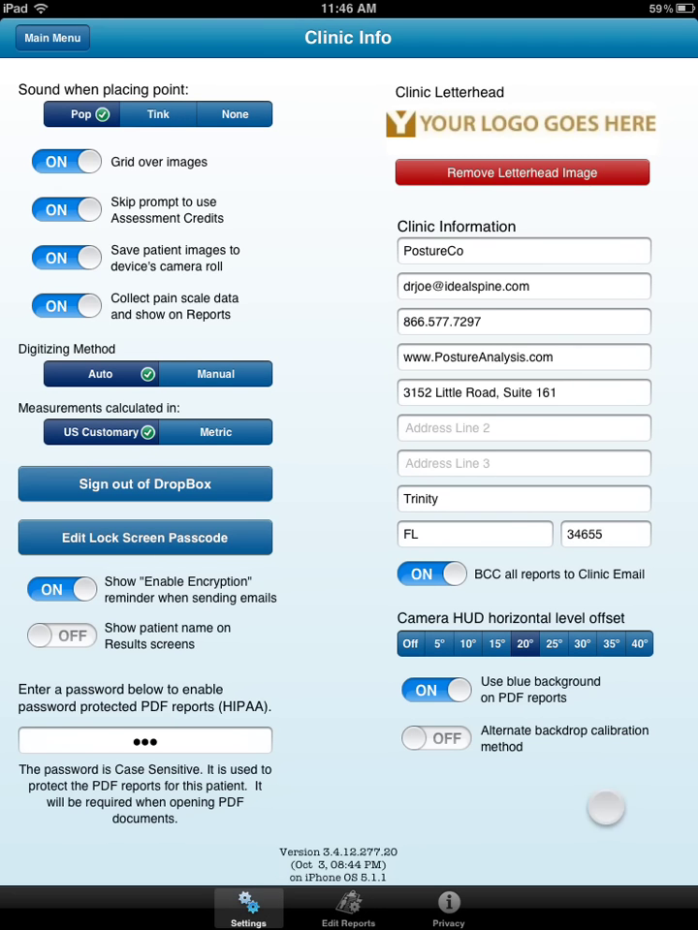
click(348, 909)
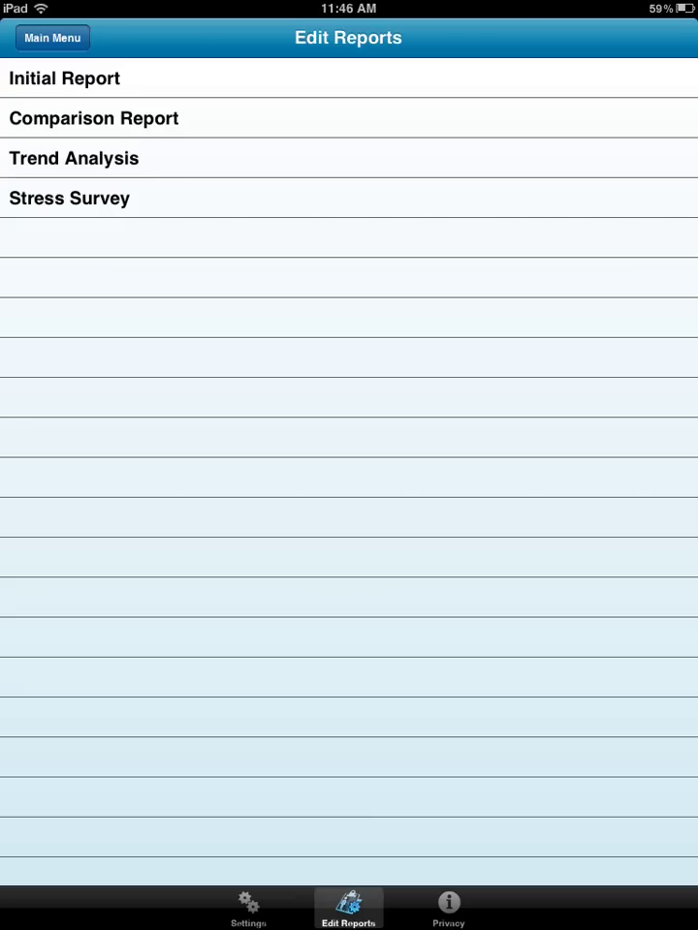
click(295, 79)
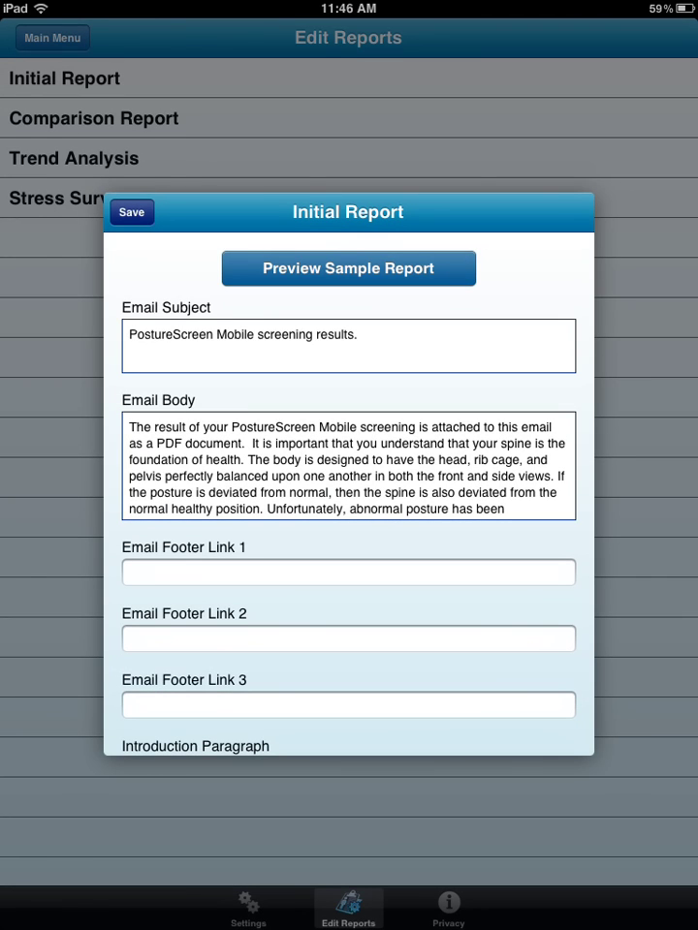
Place the insertion point at the start of the Initial Report's Email Body text.
mouse_move(590, 393)
mouse_down()
mouse_move(541, 344)
mouse_move(536, 263)
mouse_up()
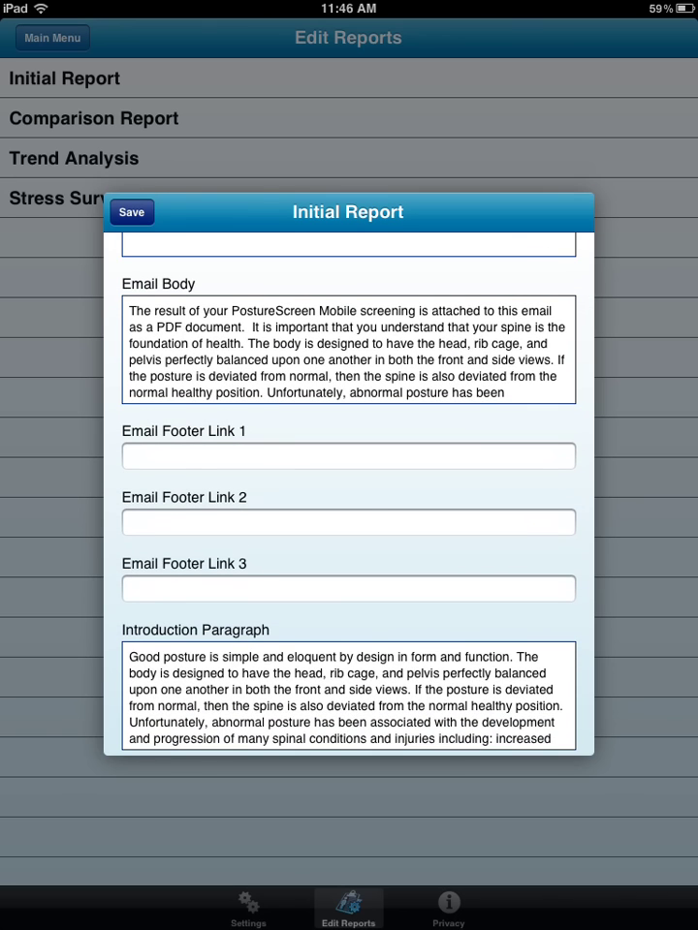
click(269, 343)
mouse_move(238, 294)
mouse_down()
mouse_move(182, 290)
mouse_move(129, 275)
mouse_up()
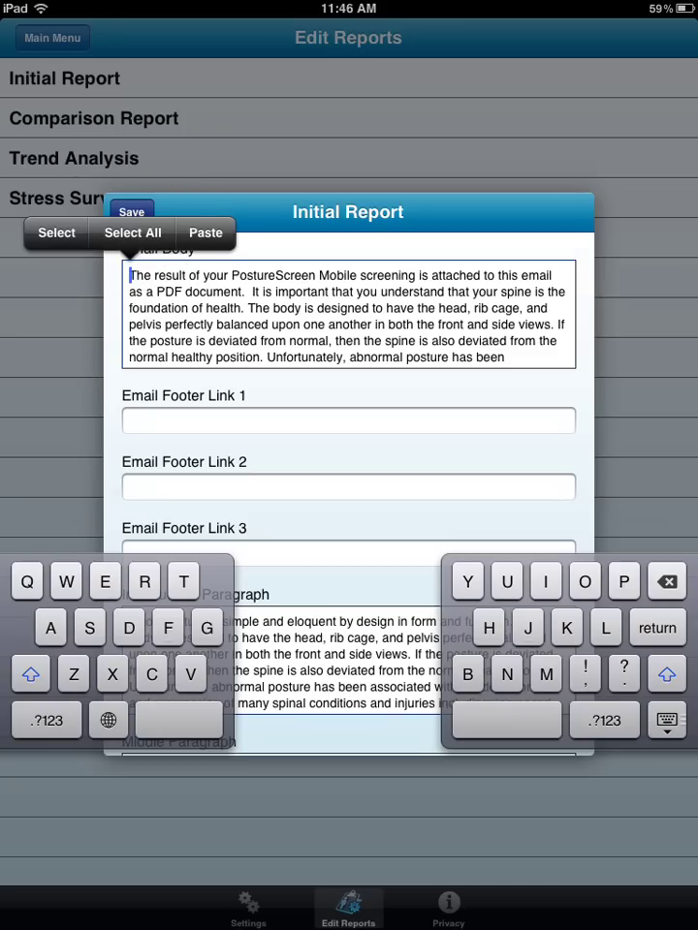
Cut the opening attached-PDF sentence from the Email Body and move to Email Footer Link 1.
click(56, 232)
mouse_move(150, 281)
mouse_down()
mouse_move(233, 308)
mouse_move(225, 292)
mouse_move(247, 302)
mouse_up()
click(291, 232)
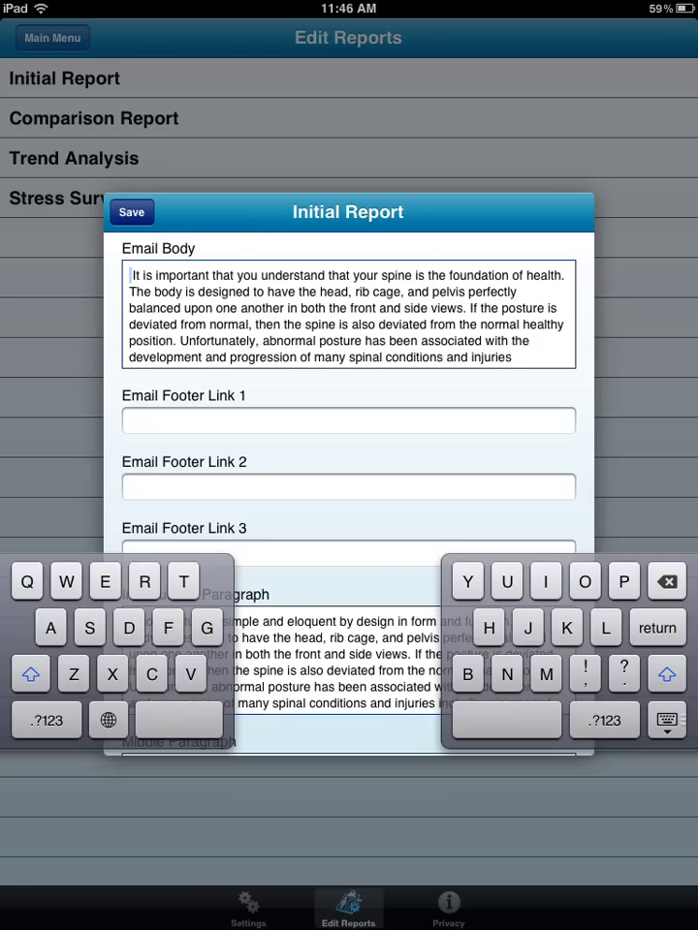
drag(666, 720, 670, 780)
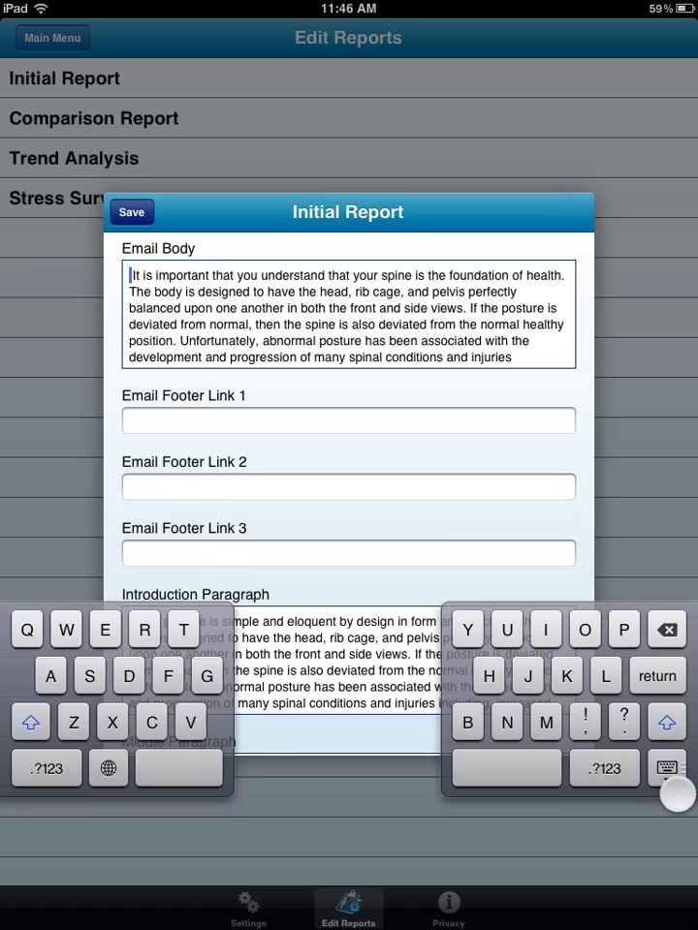
drag(477, 375, 478, 200)
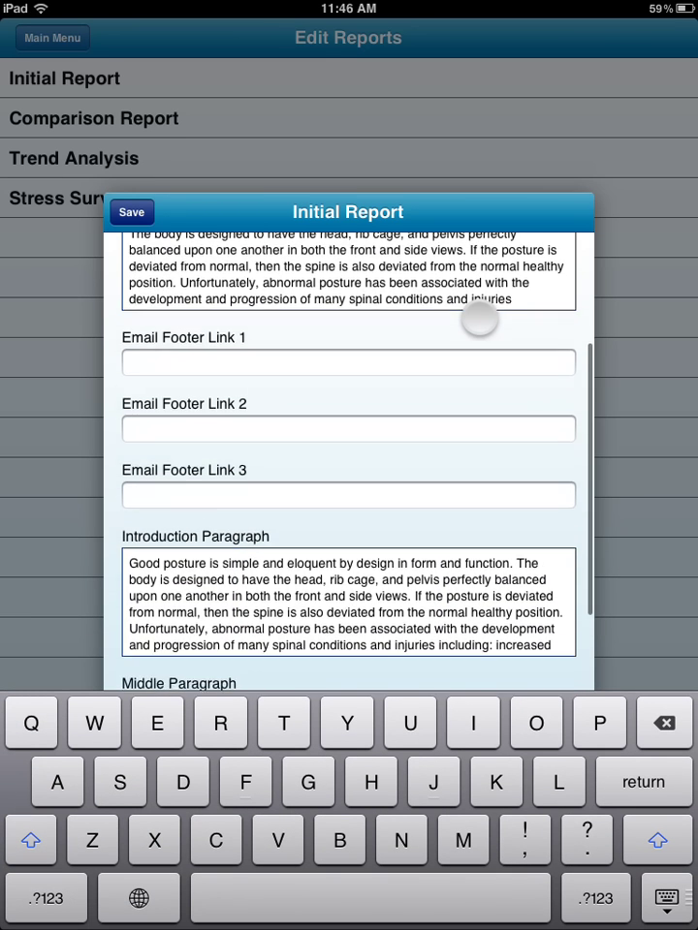
click(363, 333)
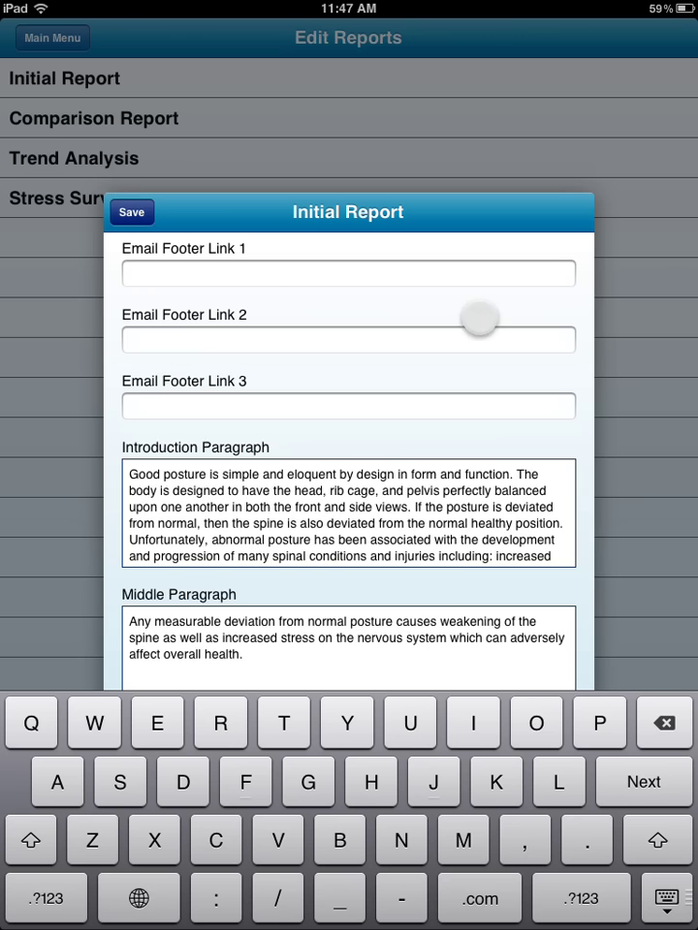
Start a new paragraph after the final sentence of the Email Body.
scroll(478, 446, up, 5)
click(512, 465)
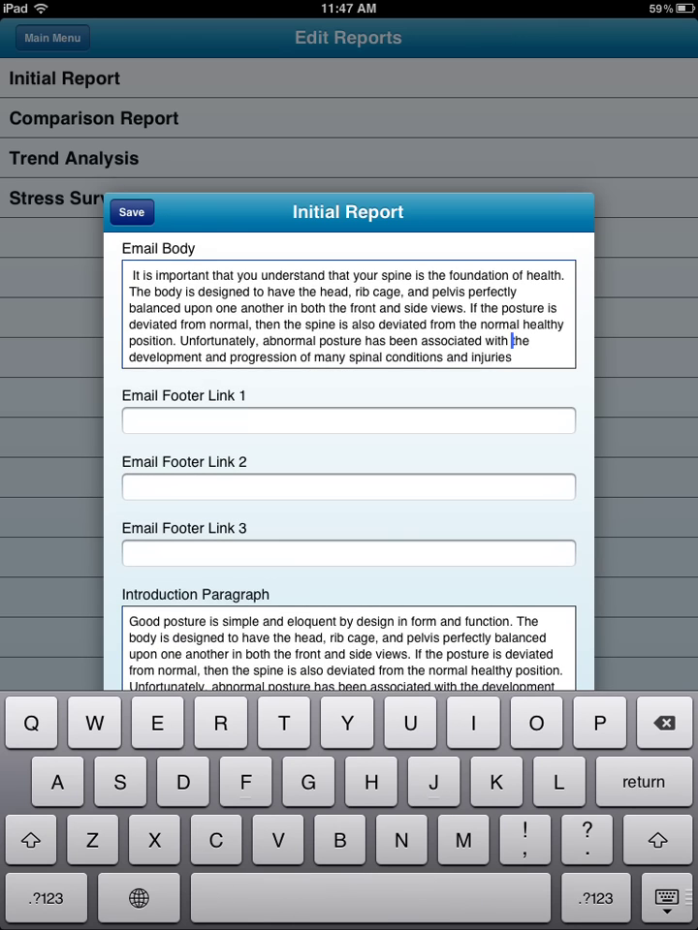
click(537, 356)
key(Return)
click(547, 305)
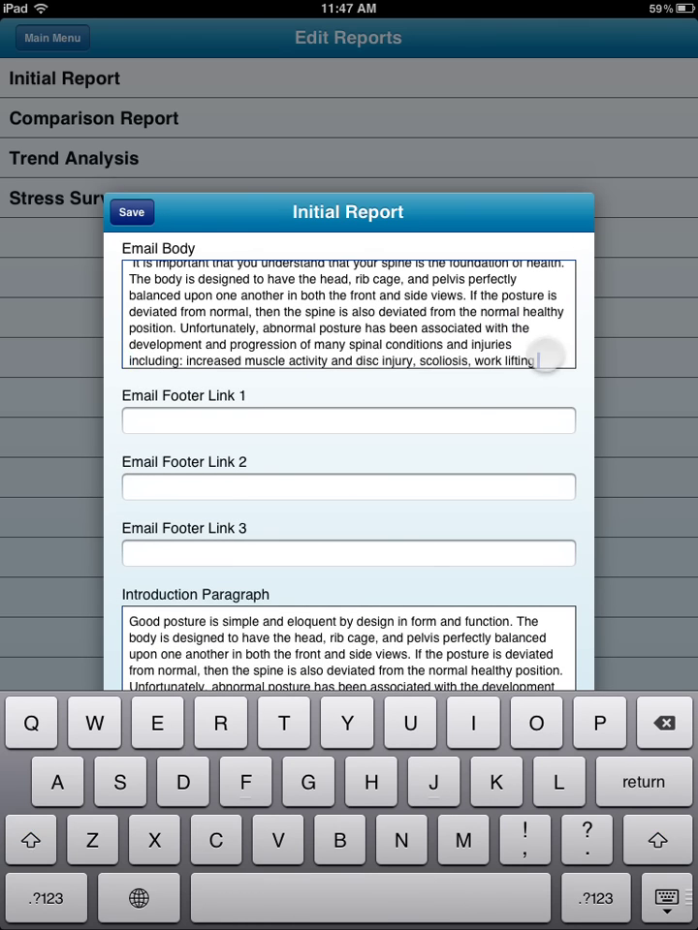
scroll(477, 318, down, 3)
click(389, 356)
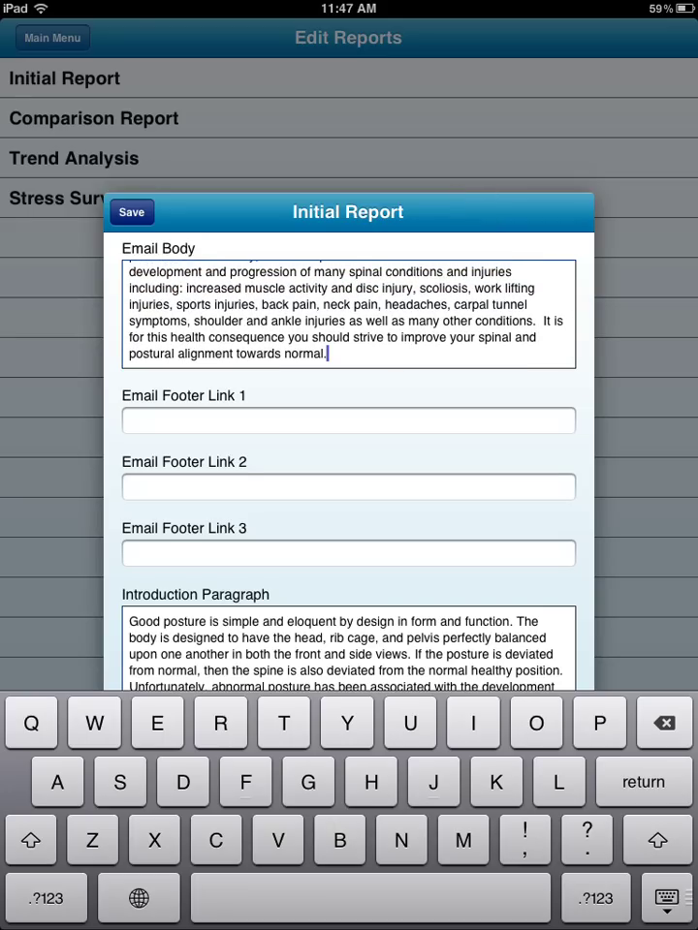
key(Return)
key(Return)
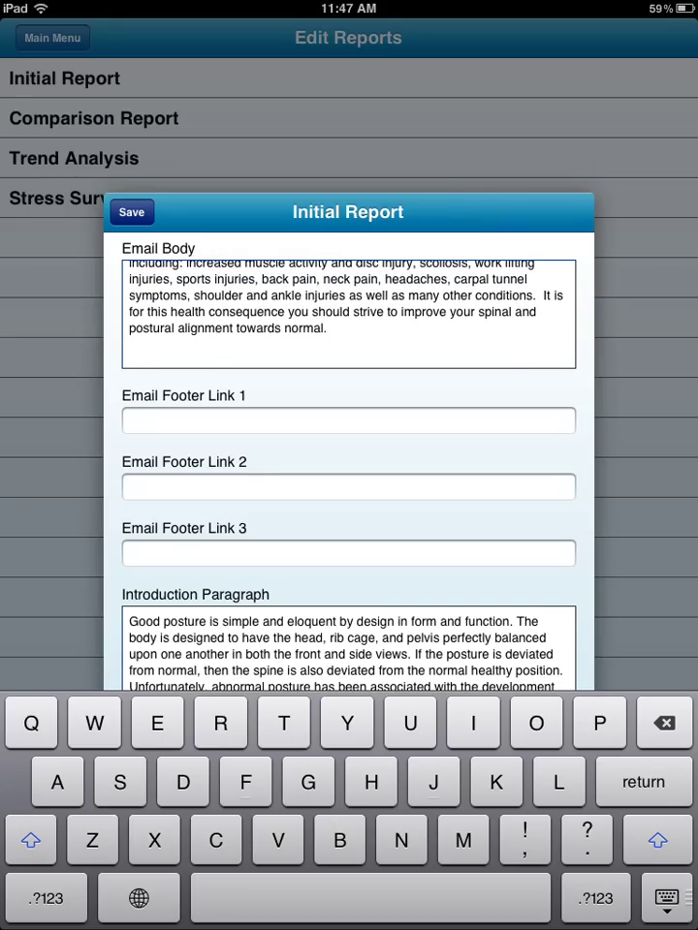
Add the line 'Please click the following links to receive your special offers:'.
text(Pleas)
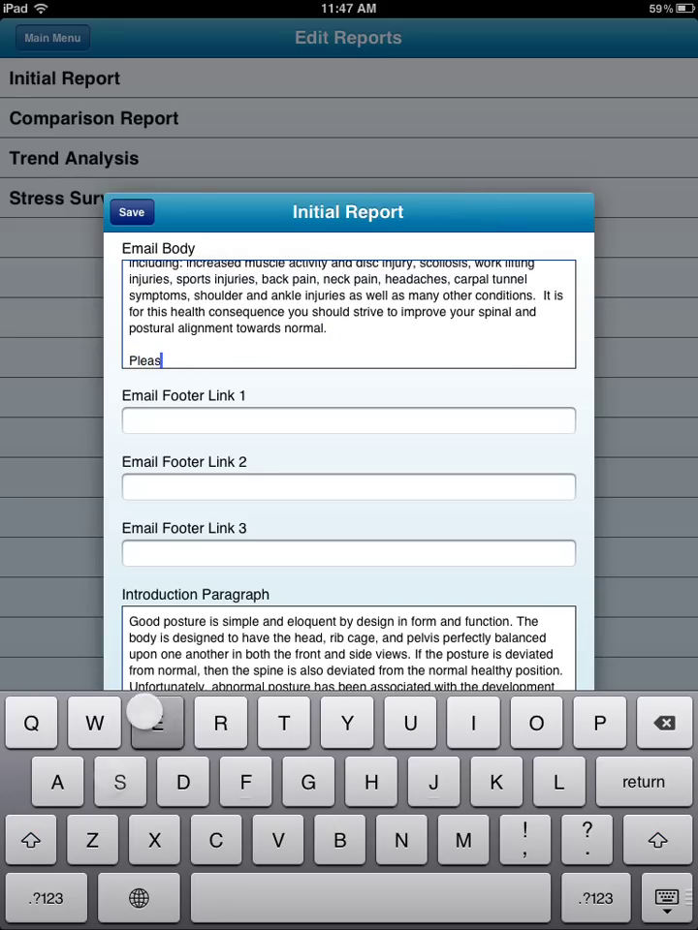
text(e click th)
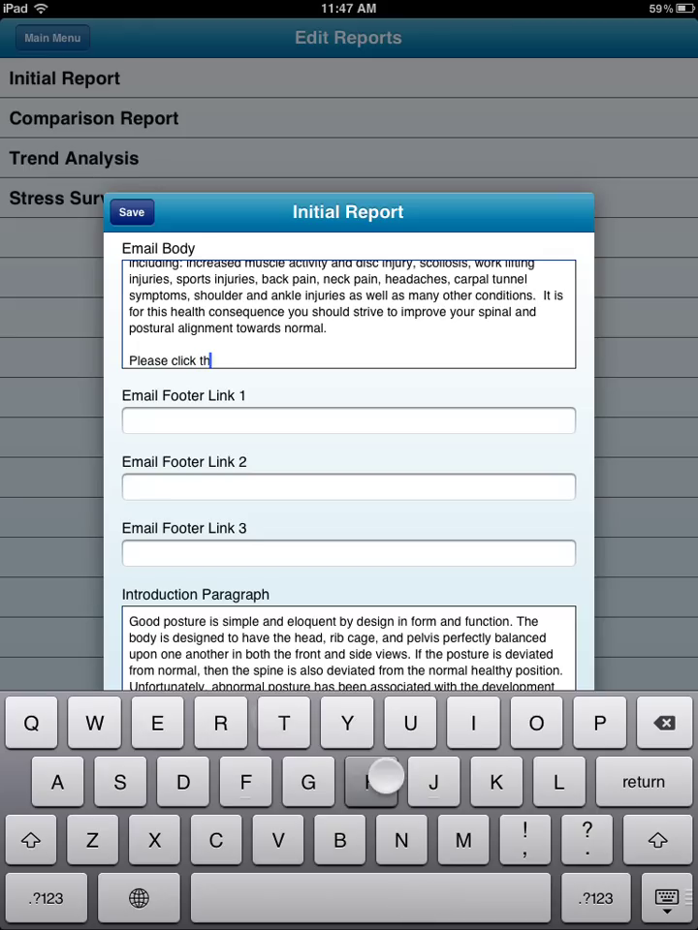
text(e followi)
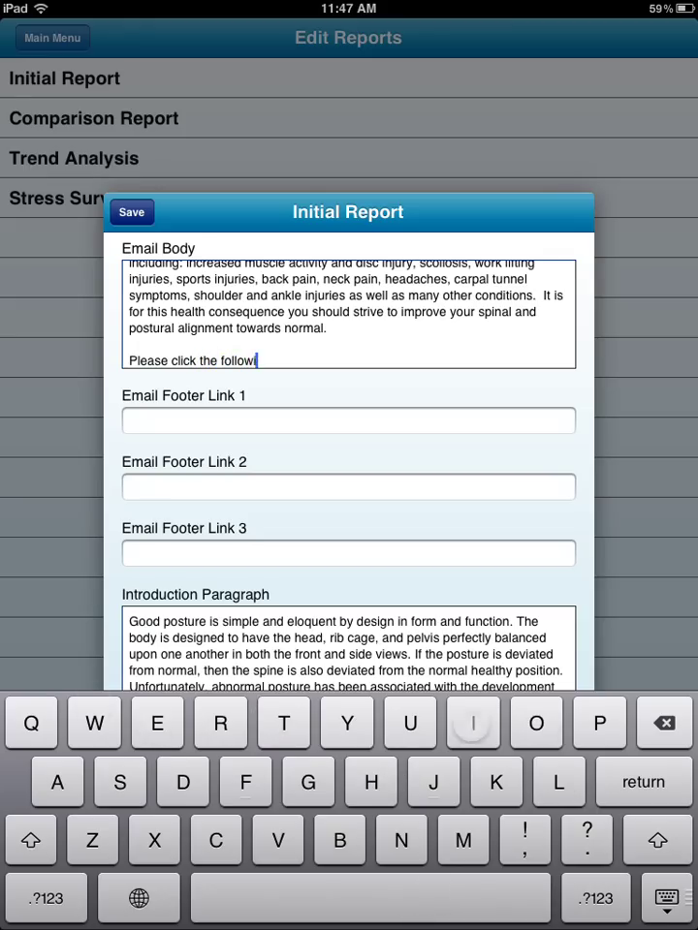
text(ng links)
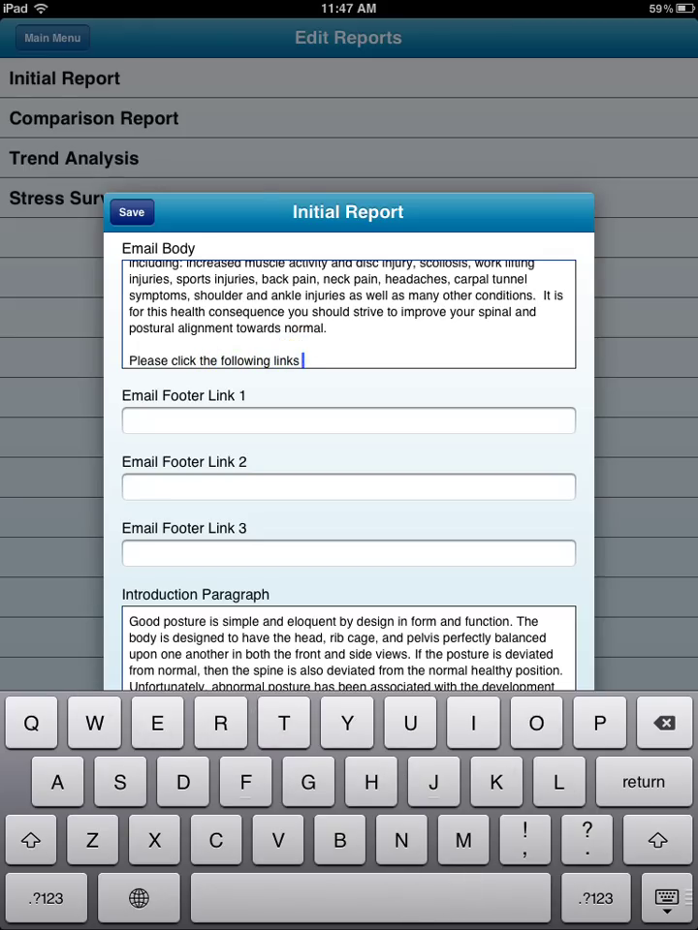
text( to )
text(receiev)
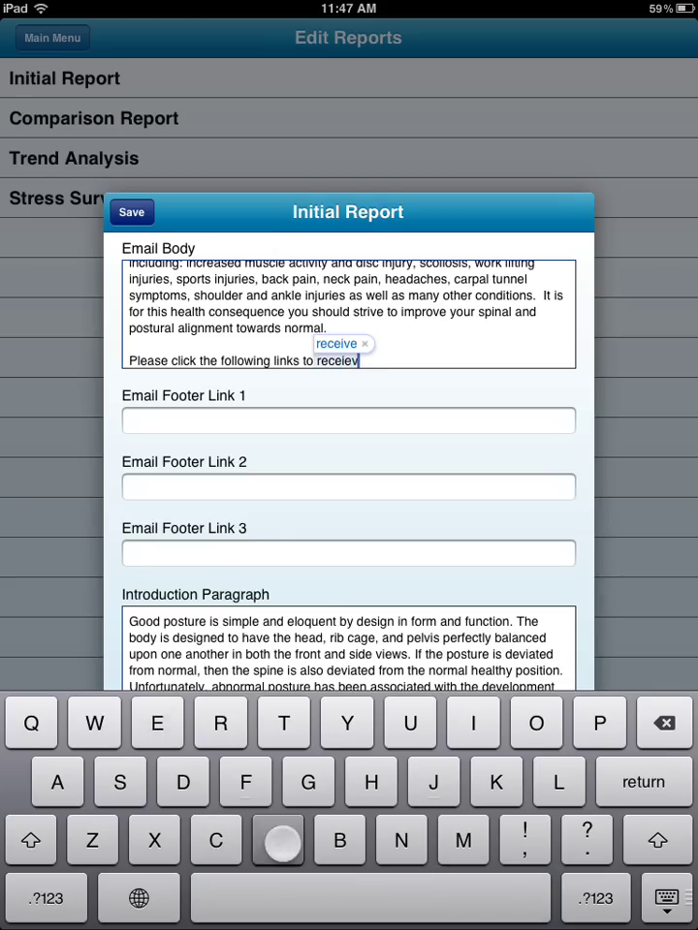
key(BackSpace)
key(BackSpace)
text(ve )
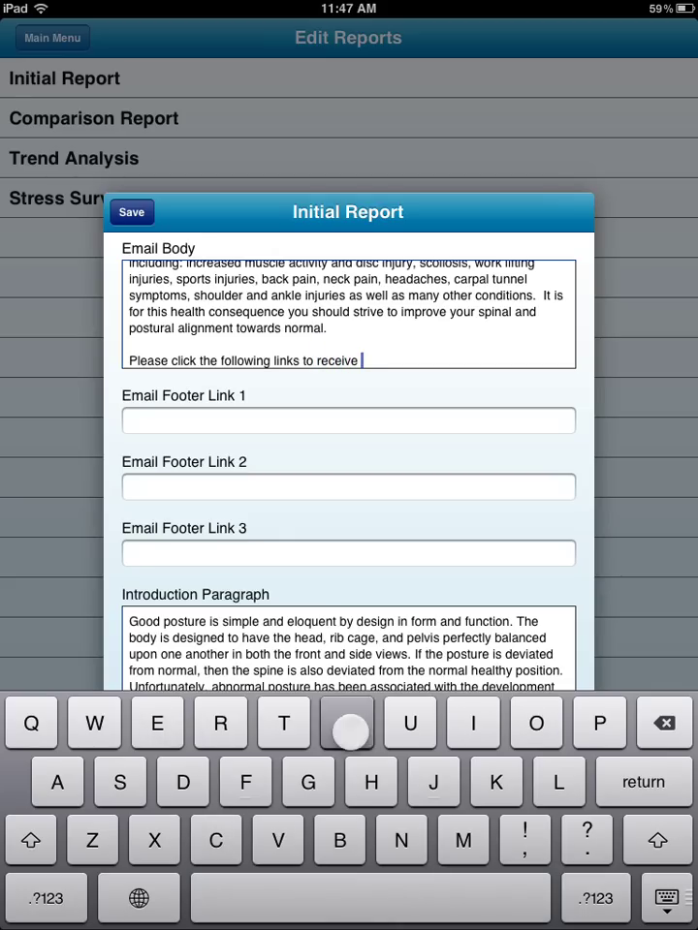
text(your spe)
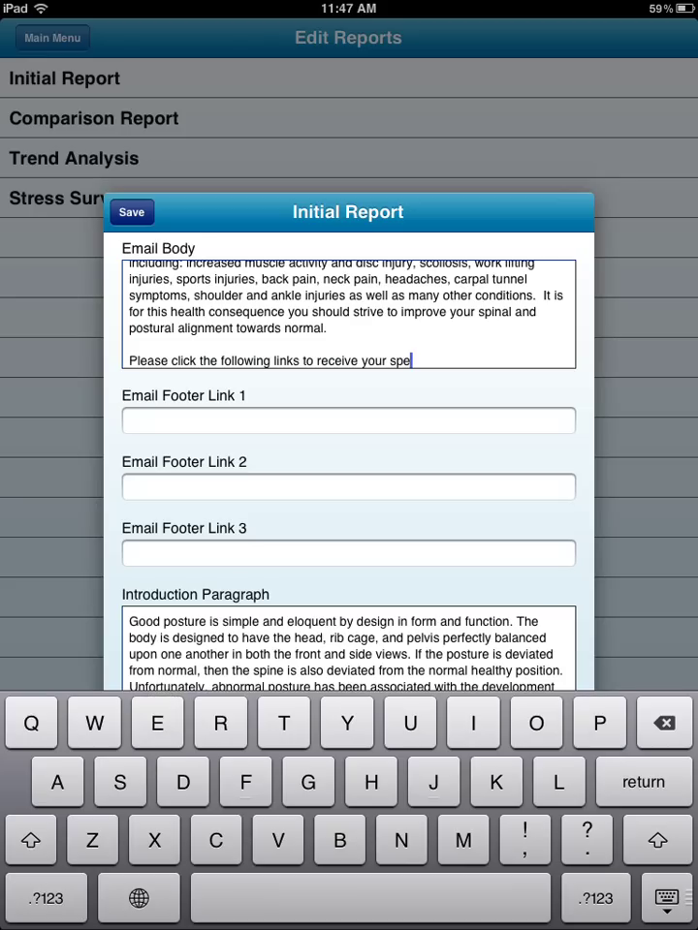
text(cial of)
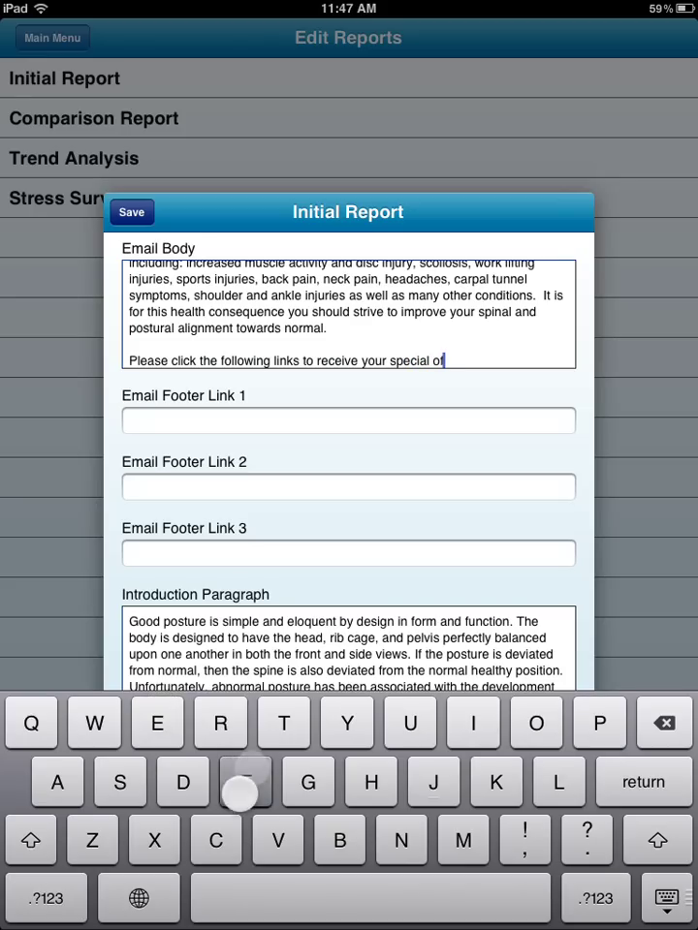
text(fers)
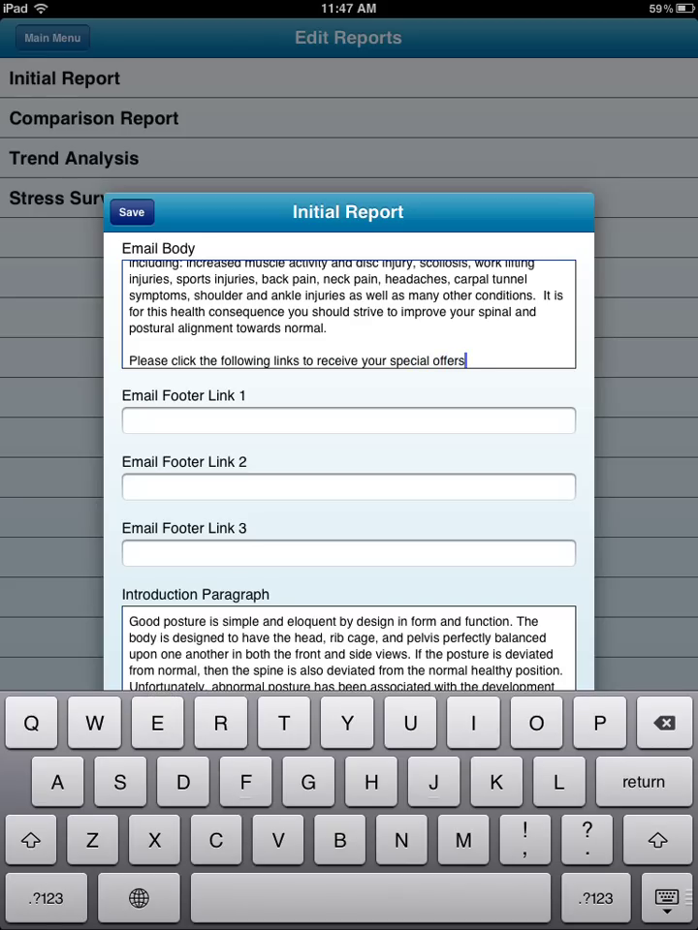
click(595, 898)
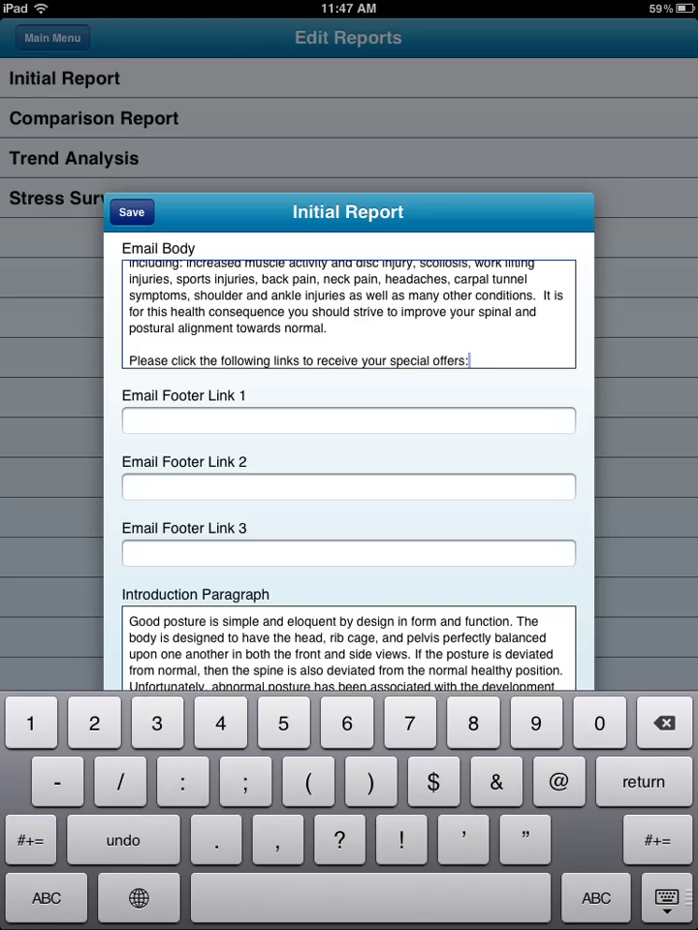
click(529, 409)
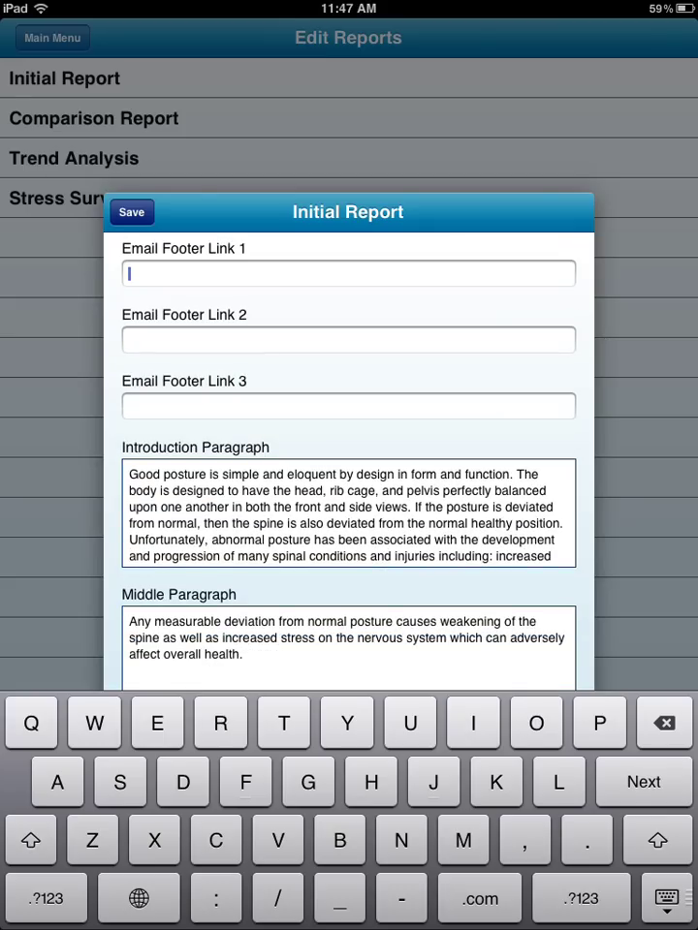
text(www)
text(.post)
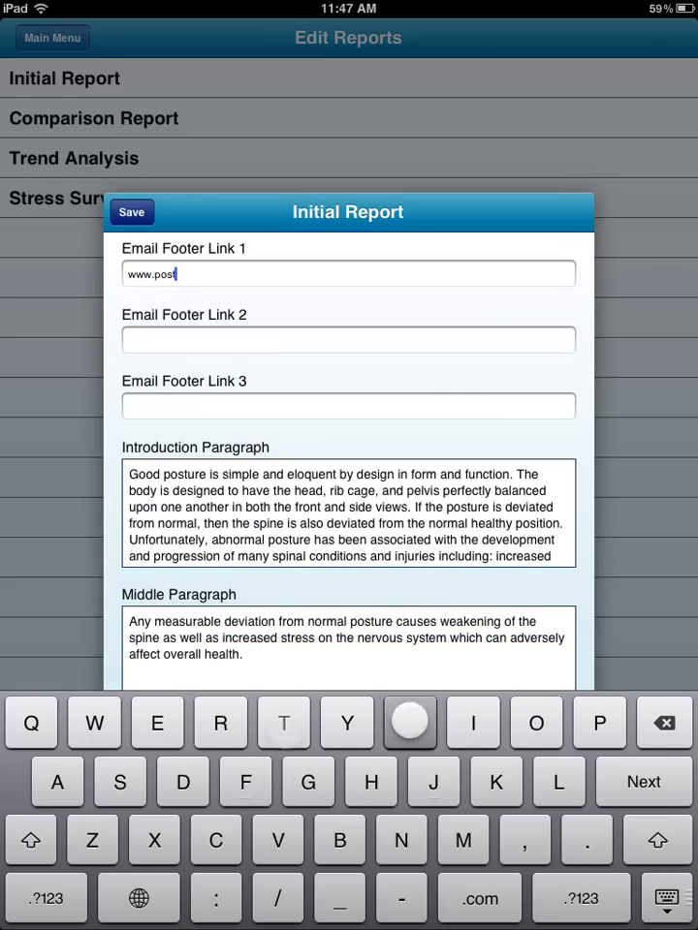
text(ureanal)
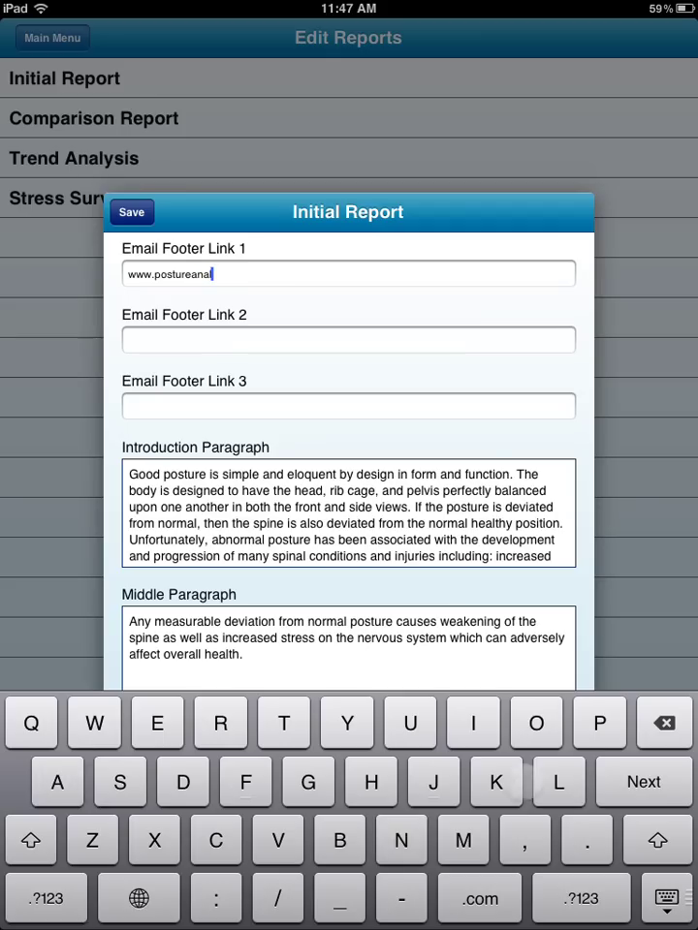
text(ysis.com)
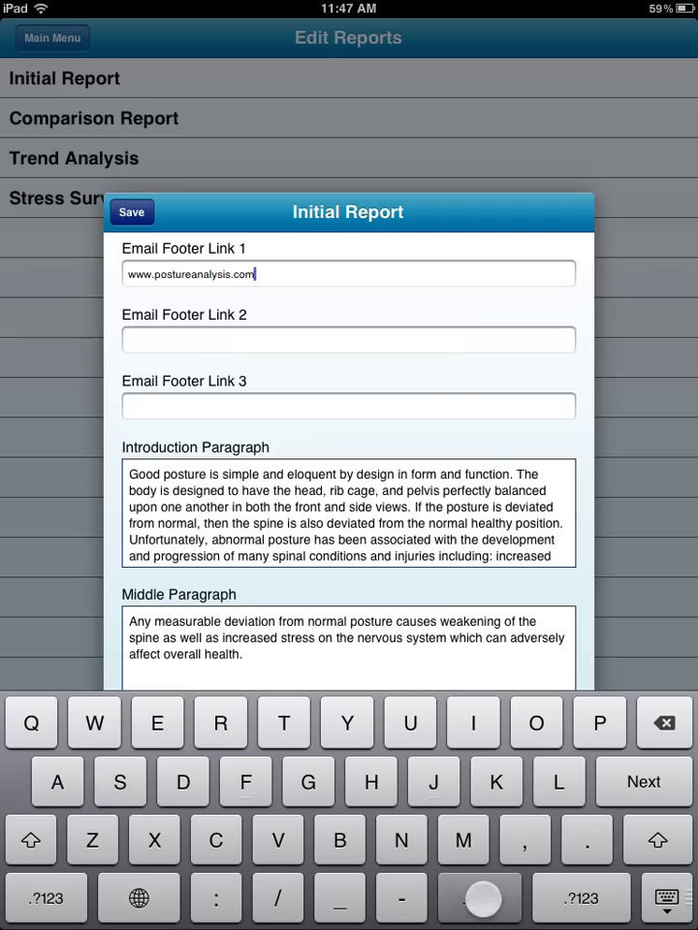
text(/)
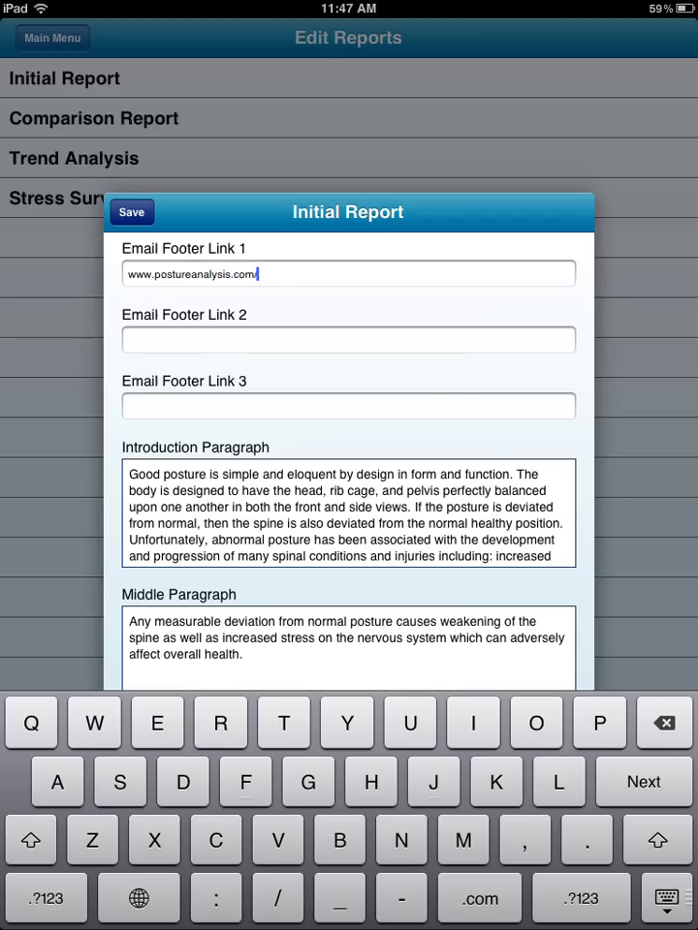
text(offer)
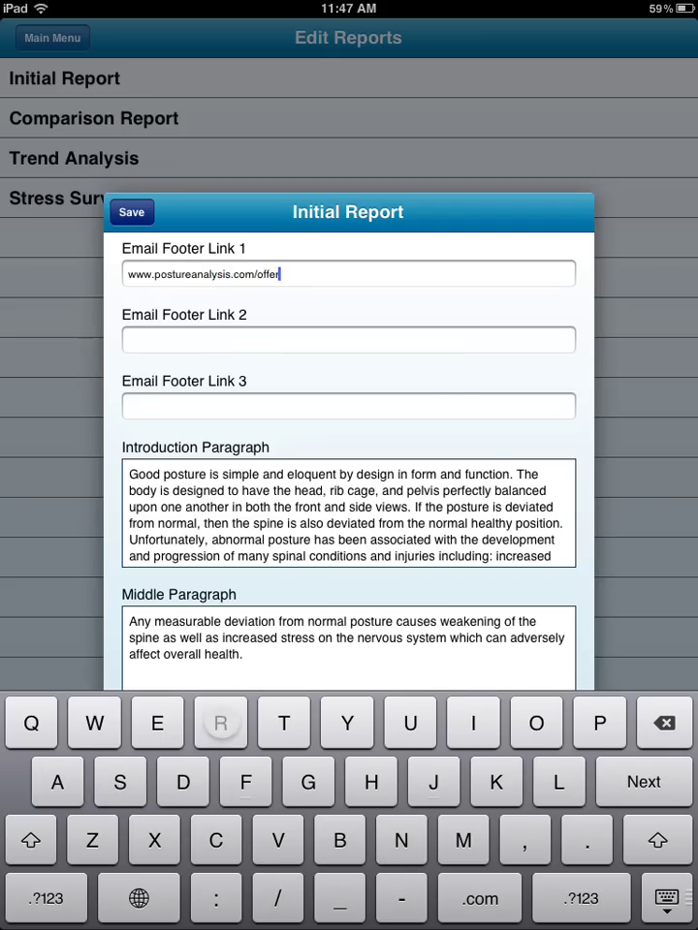
text(s)
drag(543, 432, 564, 280)
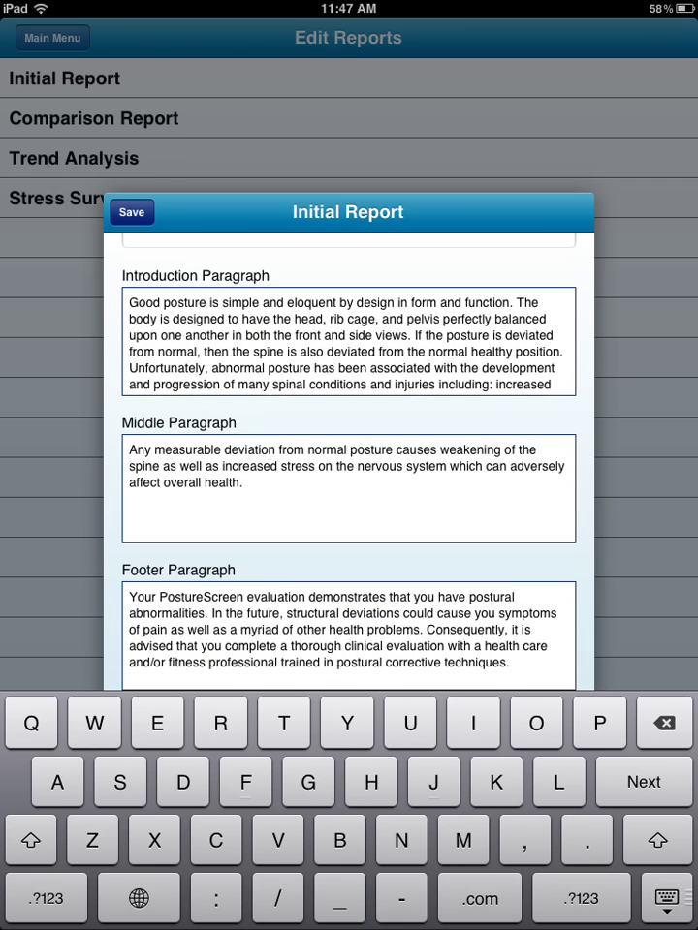
drag(482, 307, 482, 223)
drag(477, 467, 478, 448)
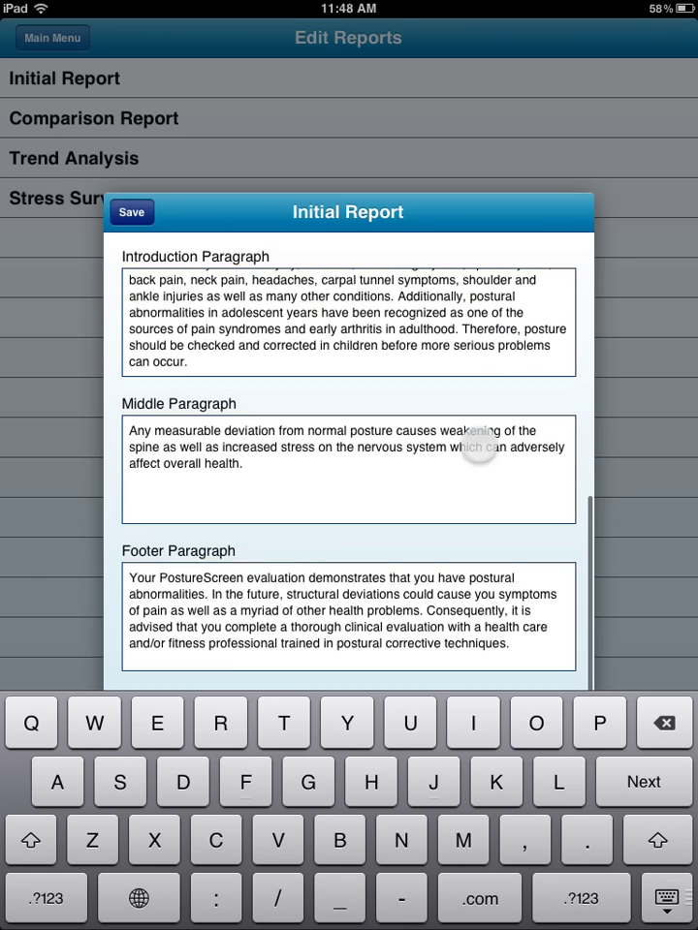
drag(492, 558, 491, 620)
Change the email subject to 'Trinity Health fair - your posture analysis' and save the template.
mouse_move(492, 388)
mouse_down()
mouse_move(492, 487)
mouse_move(481, 565)
mouse_up()
drag(484, 480, 483, 519)
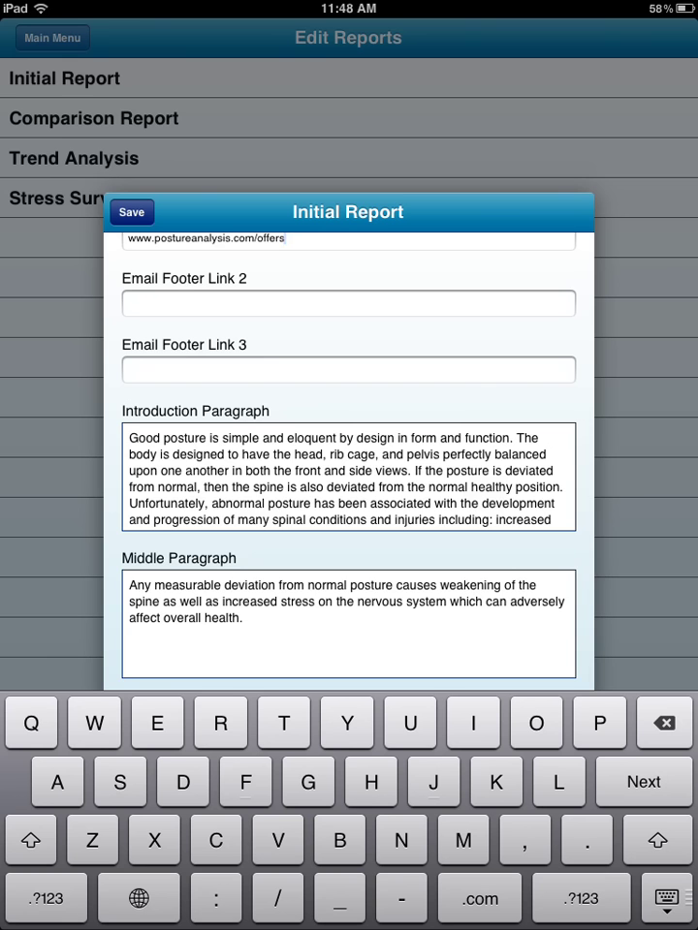
drag(514, 471, 514, 581)
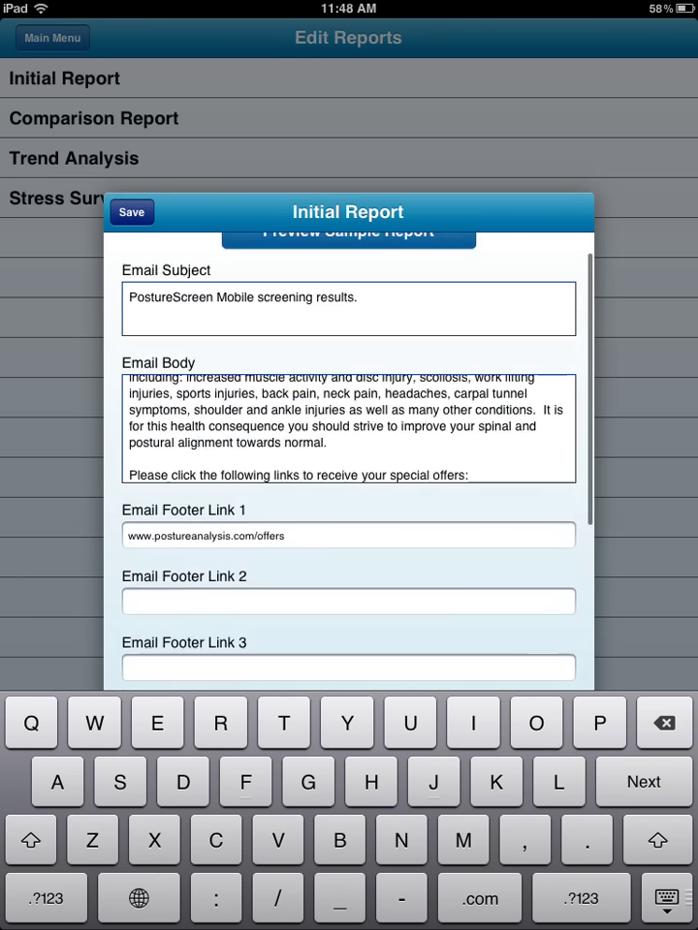
click(363, 346)
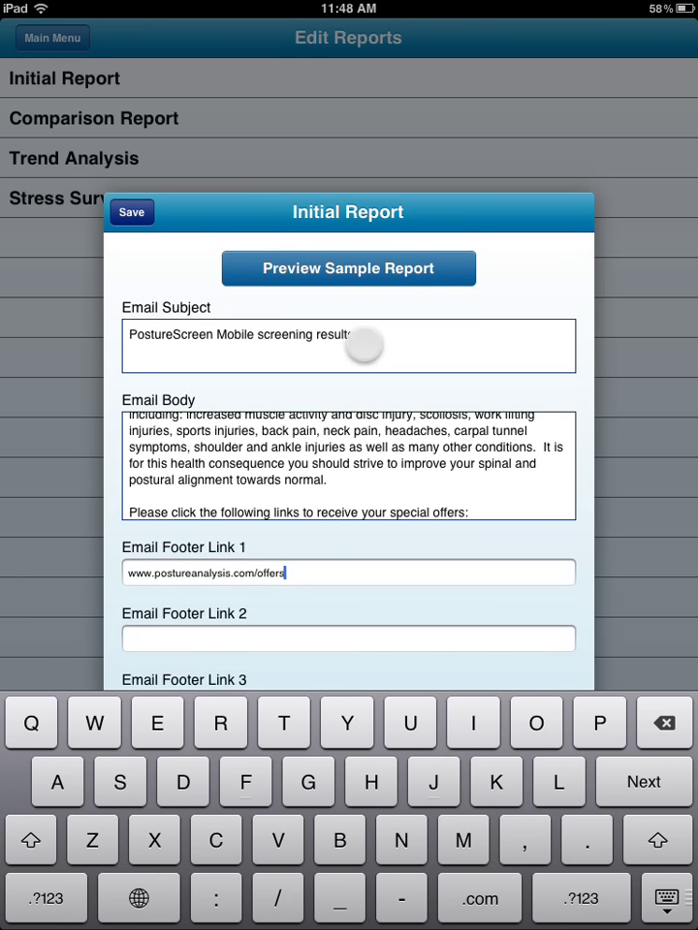
key(BackSpace)
key(BackSpace)
key(BackSpace)
key(BackSpace)
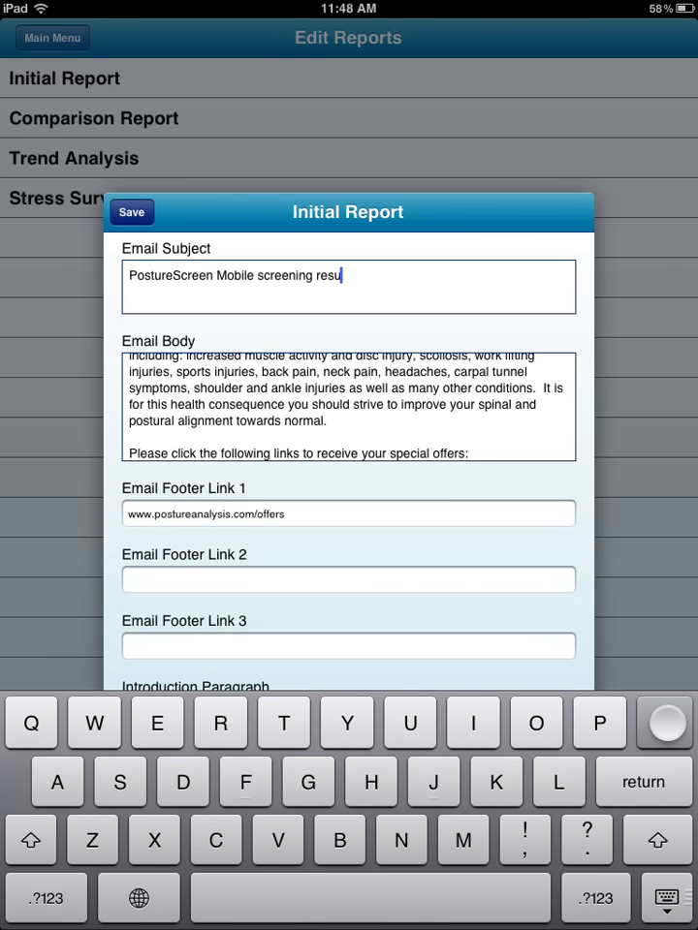
key(BackSpace)
key(BackSpace)
key(BackSpace)
key(BackSpace)
key(BackSpace)
key(BackSpace)
key(BackSpace)
key(BackSpace)
key(BackSpace)
key(BackSpace)
key(BackSpace)
key(BackSpace)
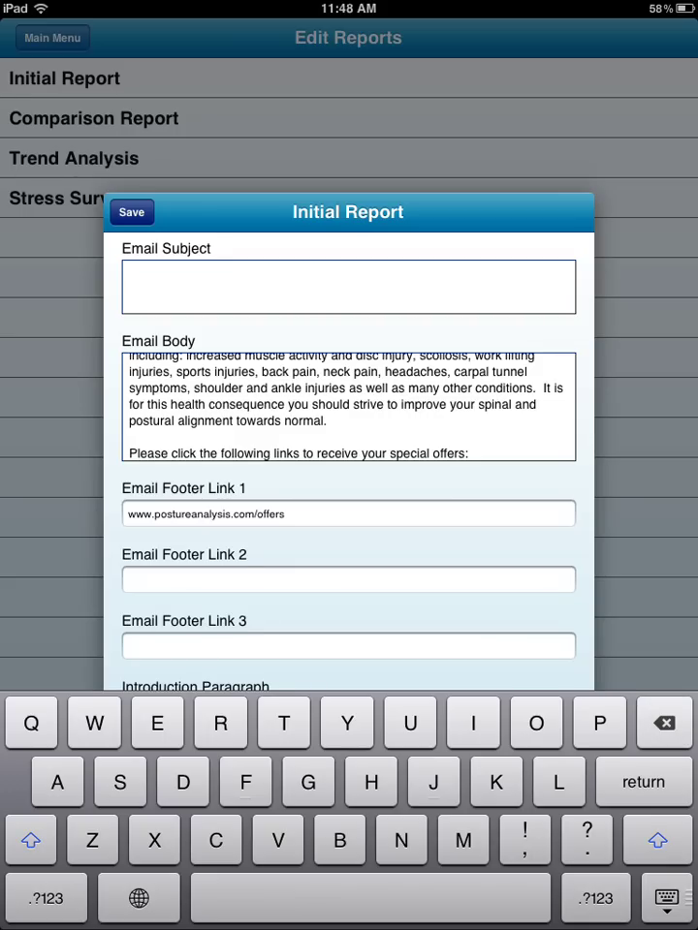
text(Trin)
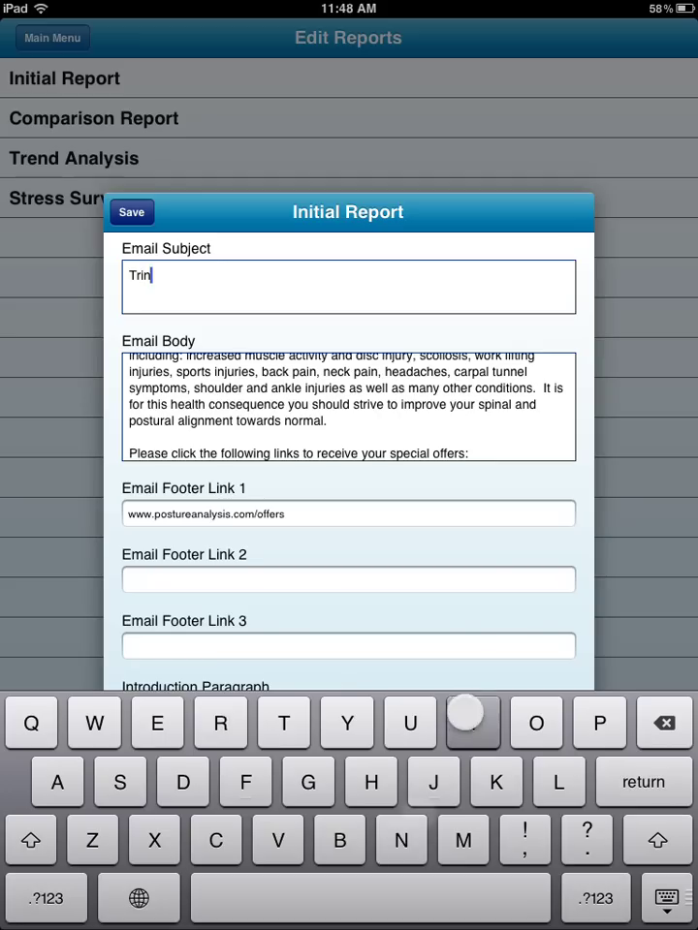
text(ity )
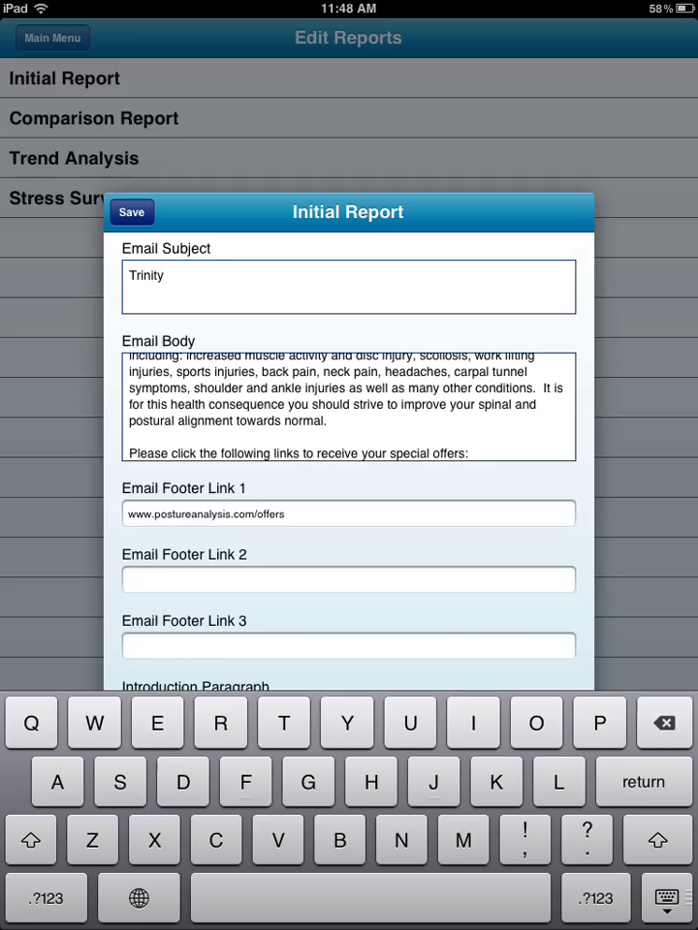
text(Heal)
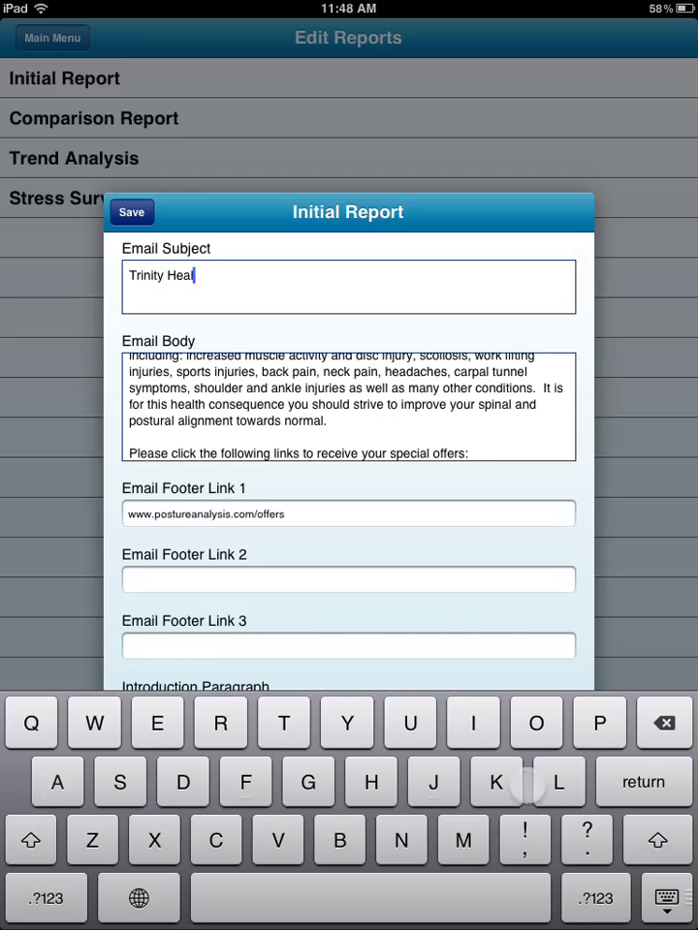
text(th fa)
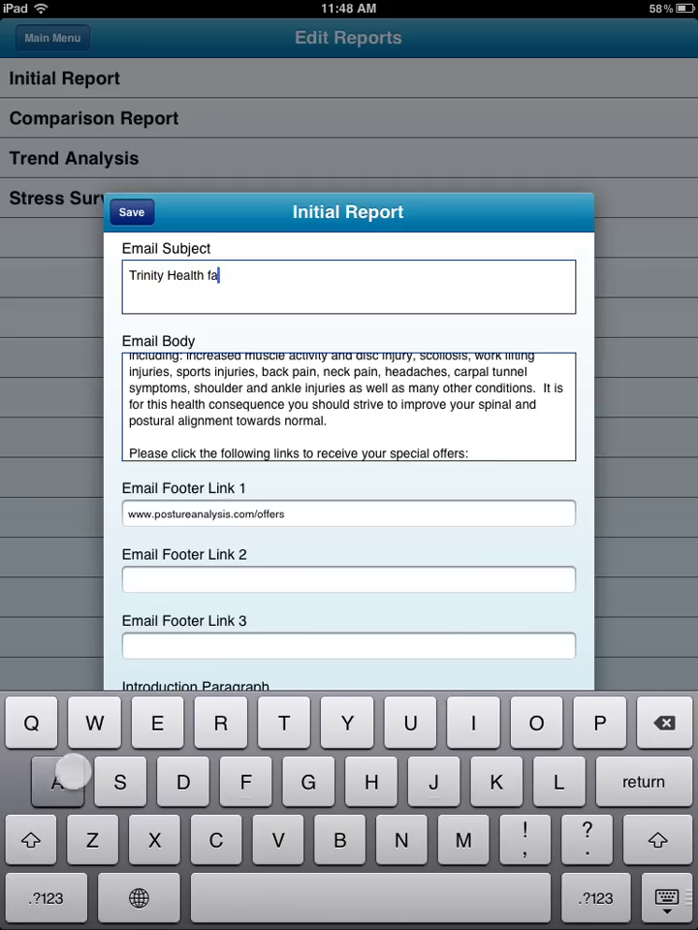
text(ir)
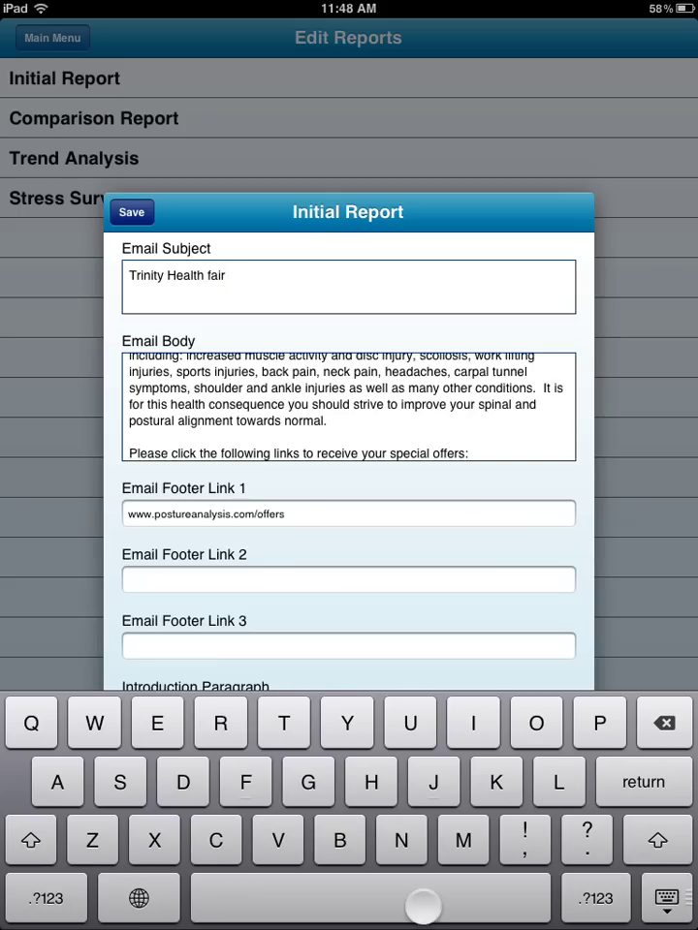
text( y)
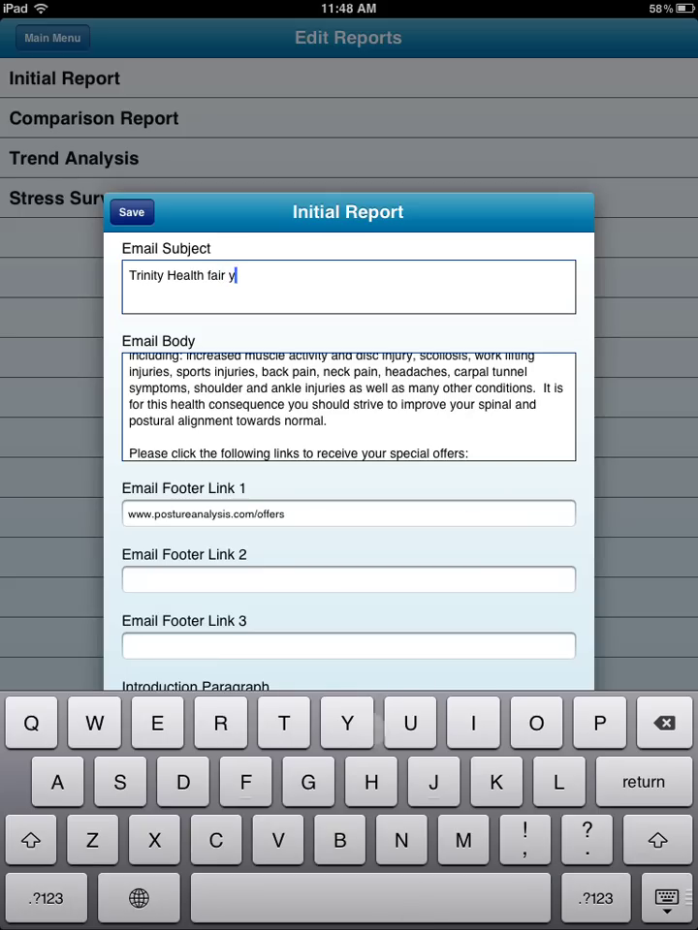
text(our oost)
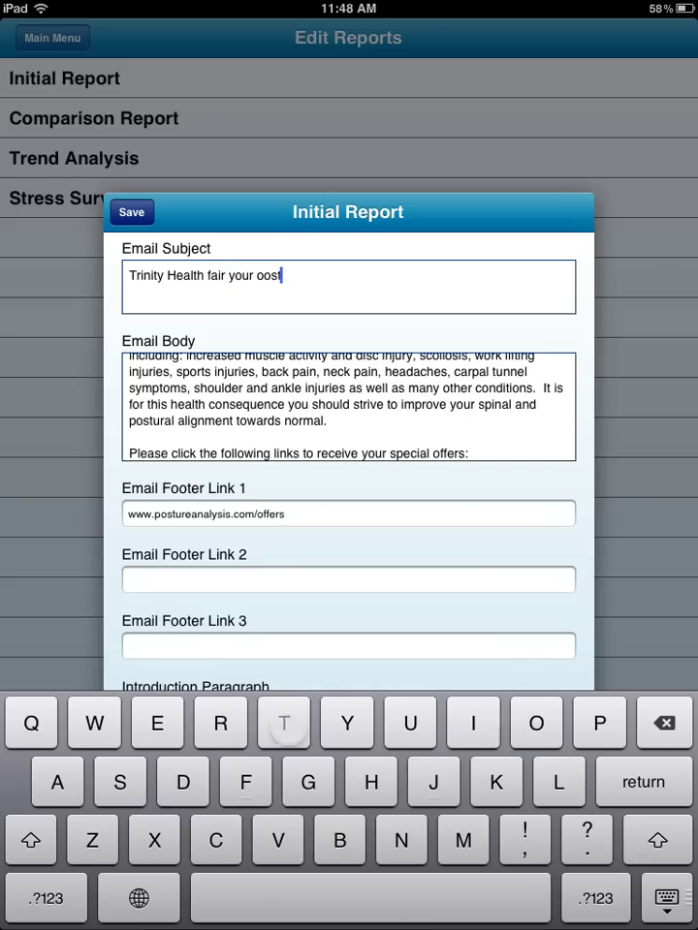
key(BackSpace)
key(BackSpace)
key(BackSpace)
key(BackSpace)
text(posture an)
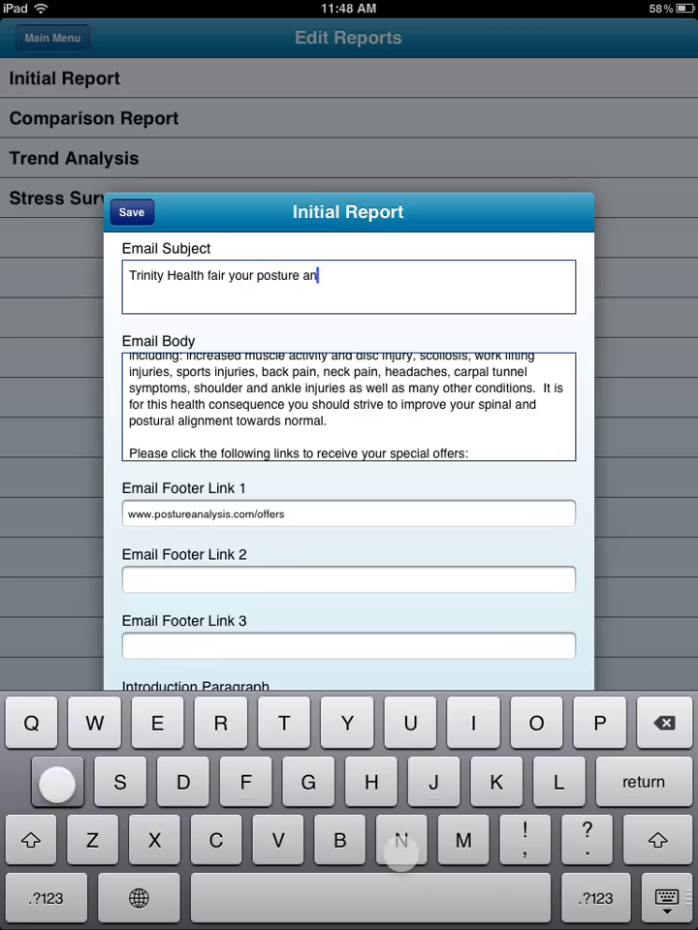
text(alysis)
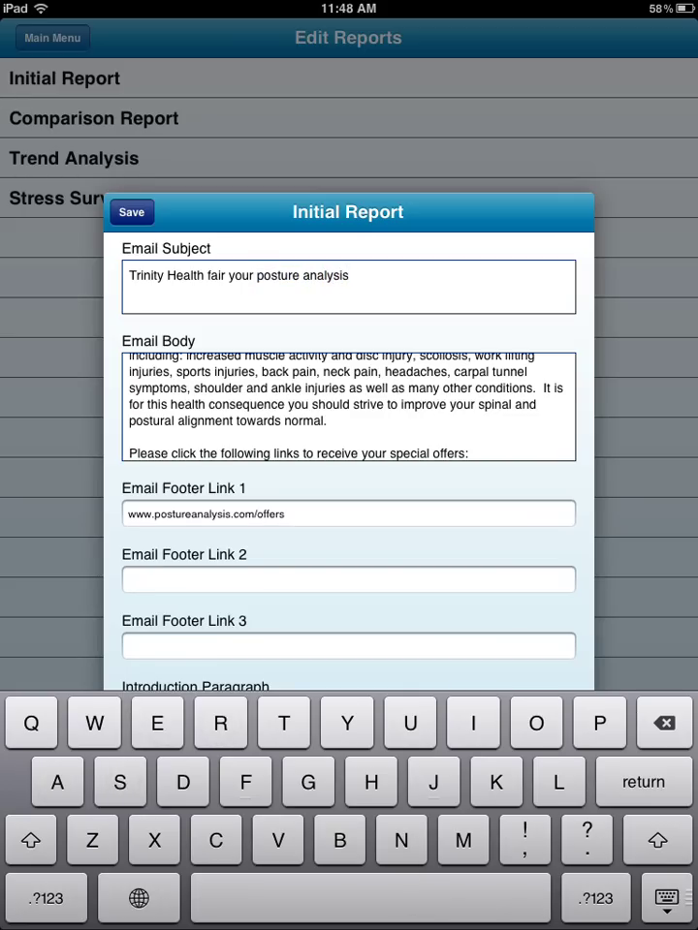
click(229, 275)
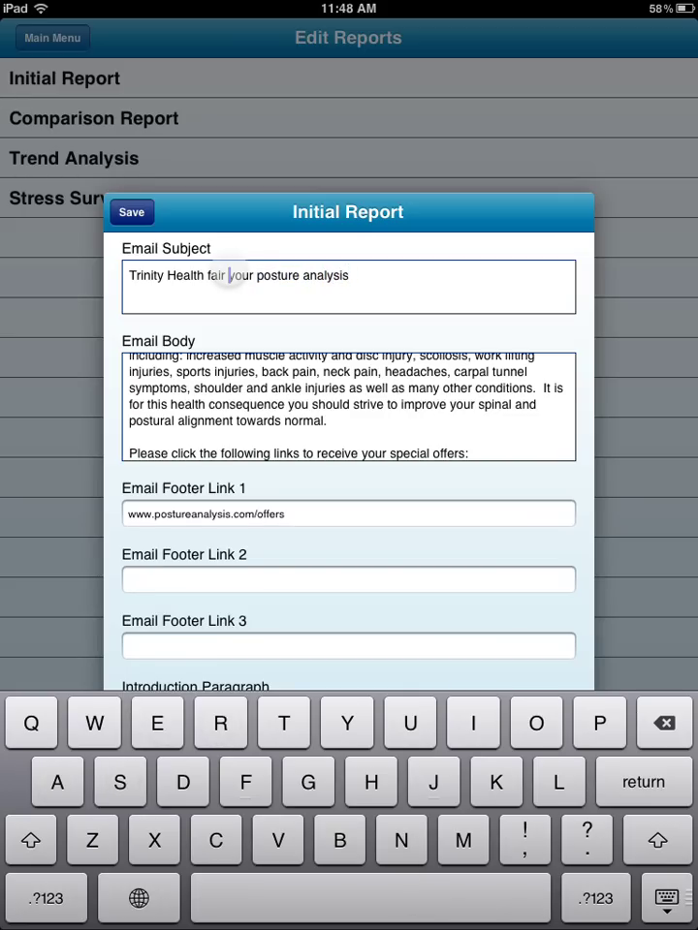
click(46, 898)
text(-)
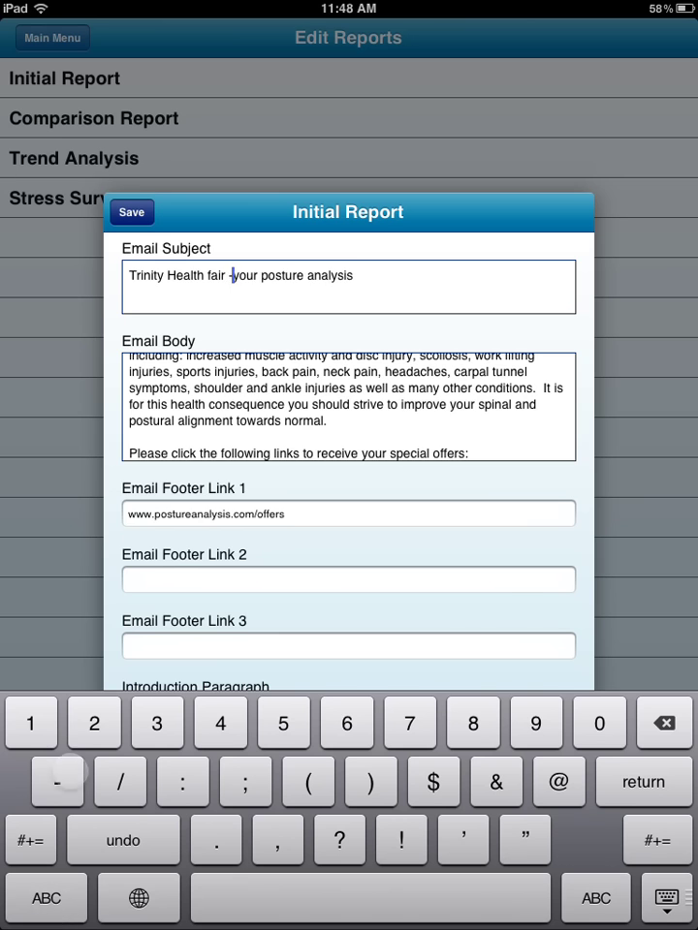
drag(569, 570, 569, 475)
click(131, 212)
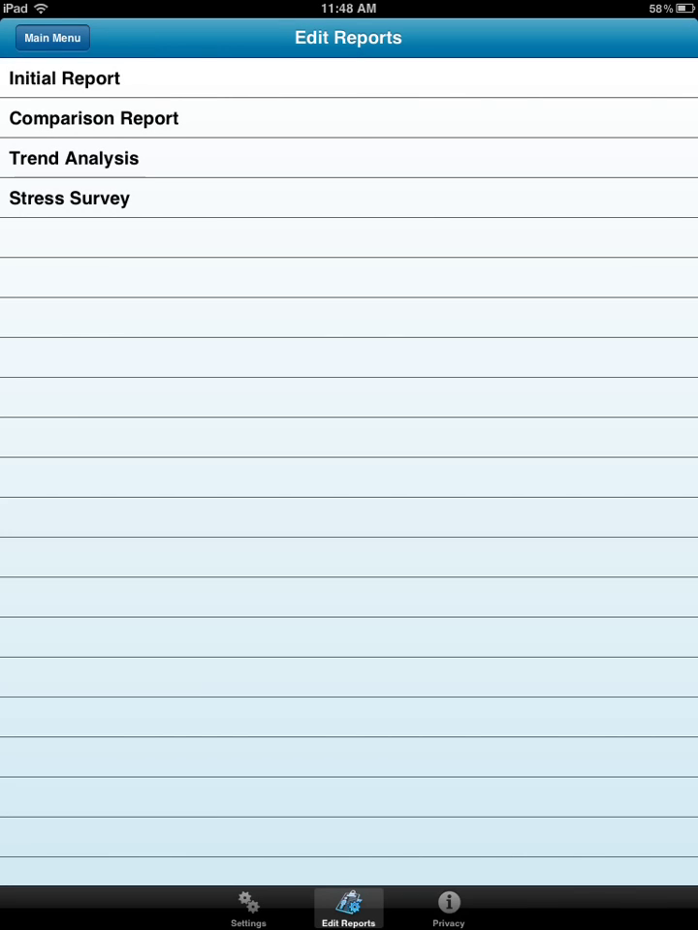
Open the Comparison Report template and preview its sample report.
click(94, 119)
mouse_move(561, 335)
mouse_down()
mouse_move(561, 201)
mouse_move(519, 476)
mouse_up()
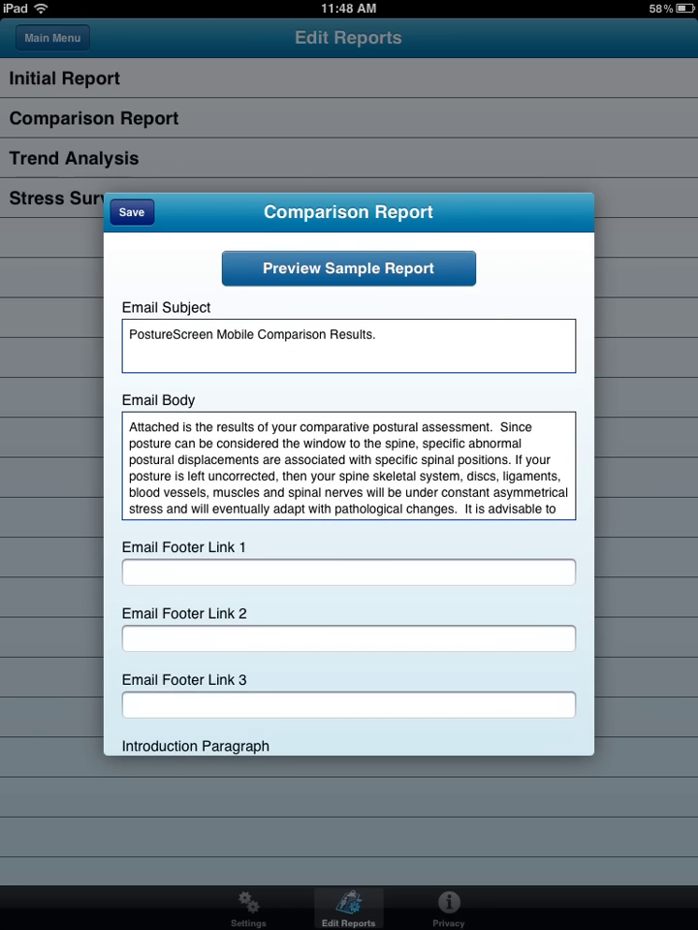
click(409, 272)
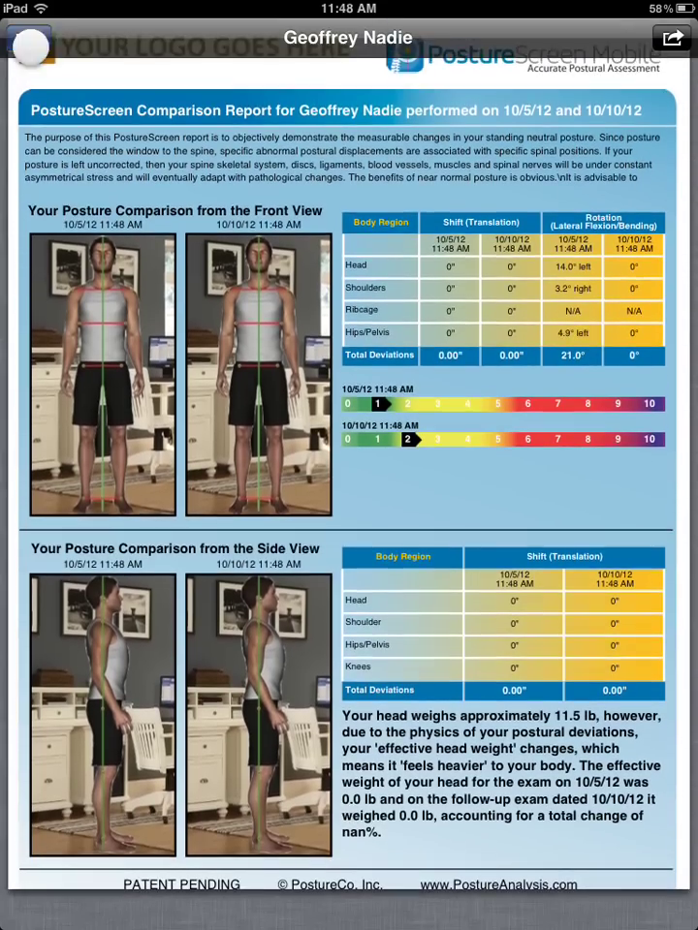
click(29, 37)
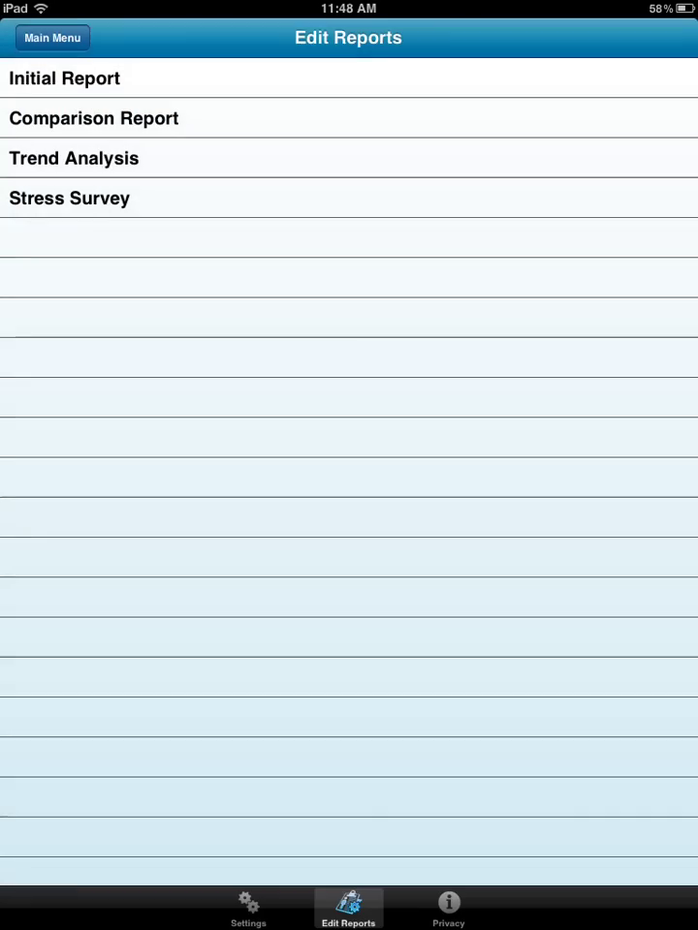
Open the Stress Survey and Trend Analysis templates in turn, then close them.
click(249, 197)
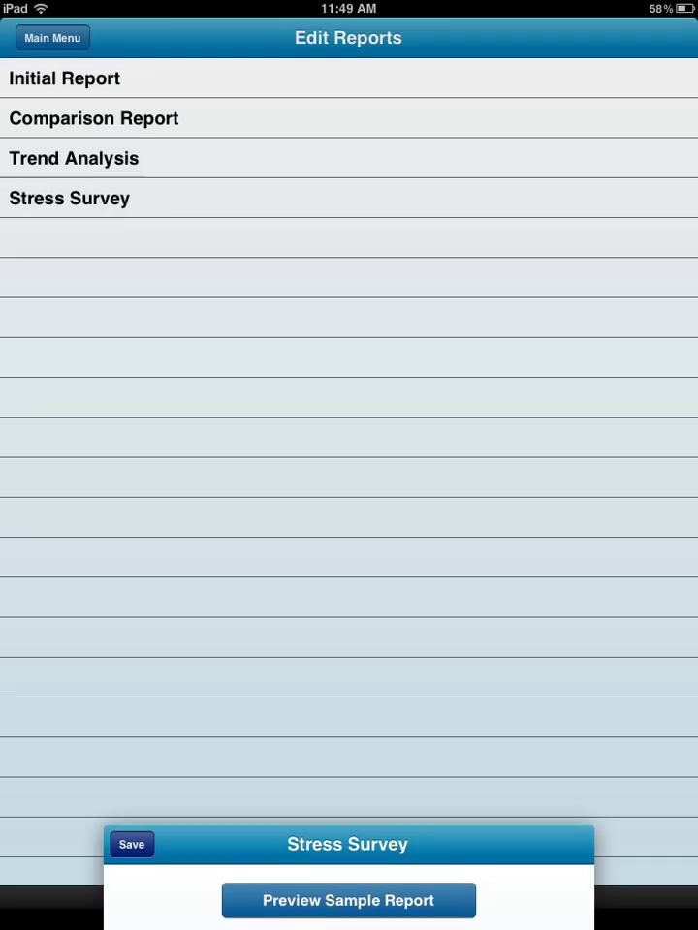
click(253, 166)
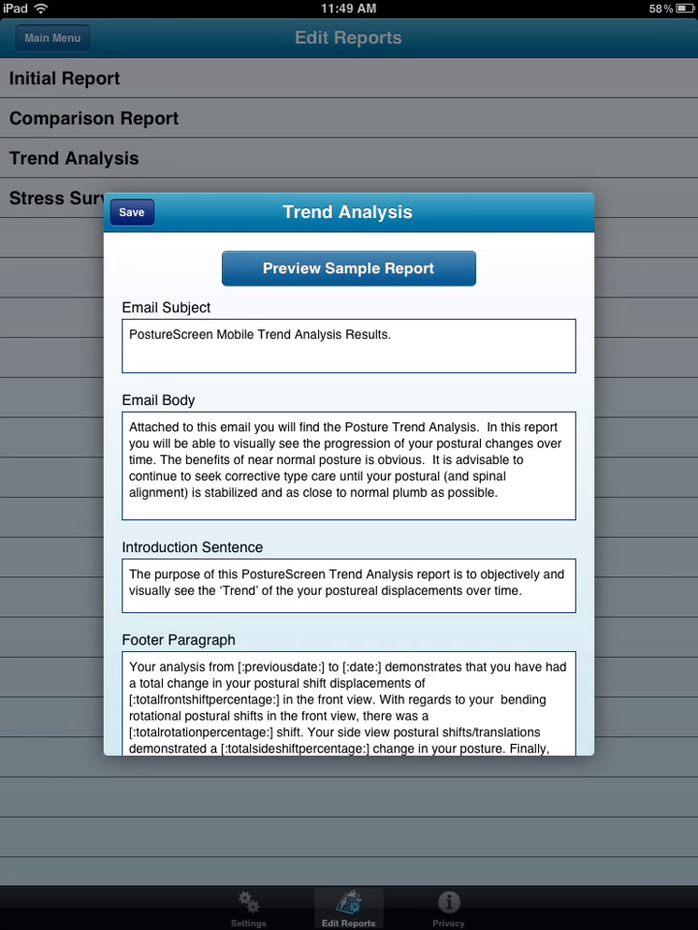
click(136, 211)
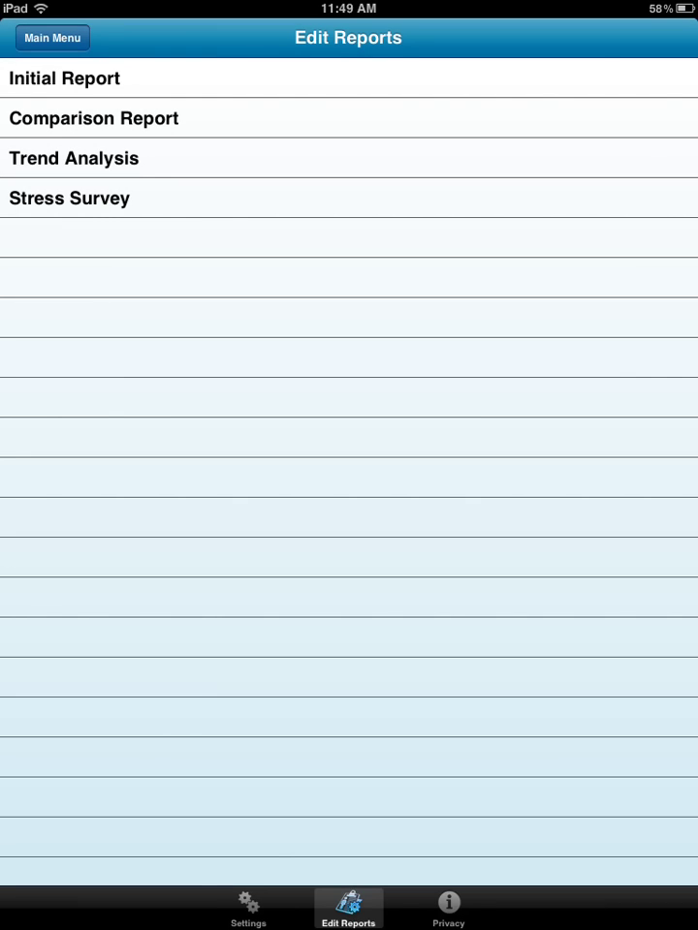
Remove the current letterhead logo in the clinic settings.
click(248, 908)
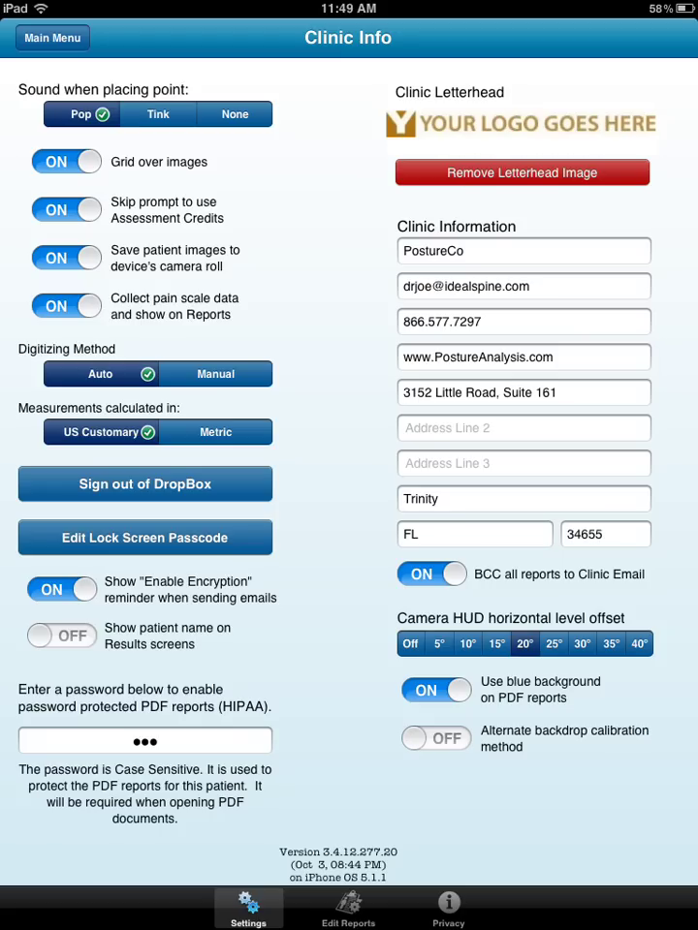
click(521, 172)
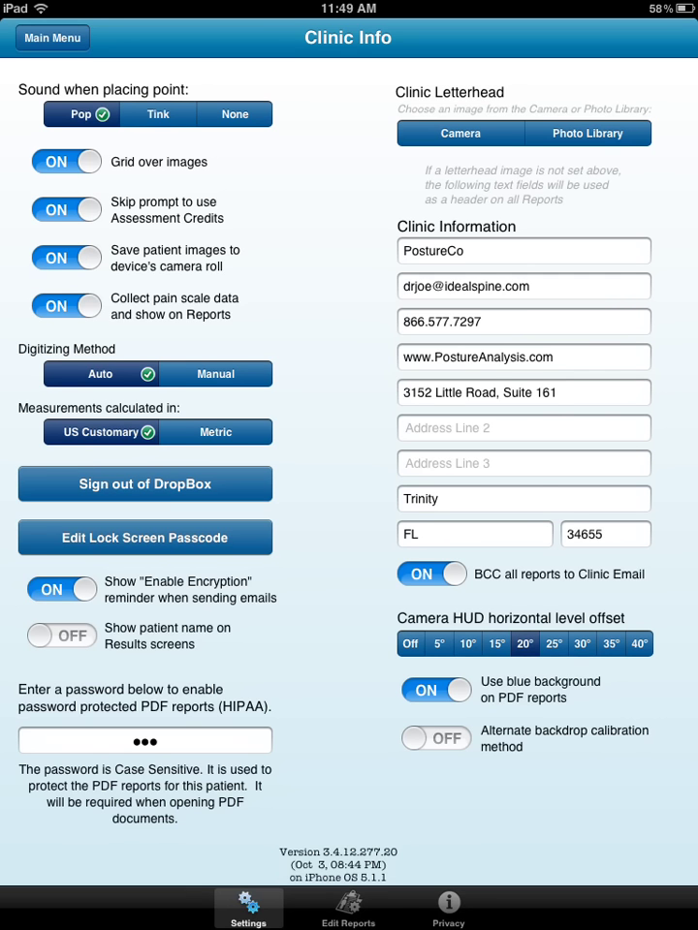
Import the logo image from Camera Roll as the letterhead, fitted to the boundary, and save.
click(598, 130)
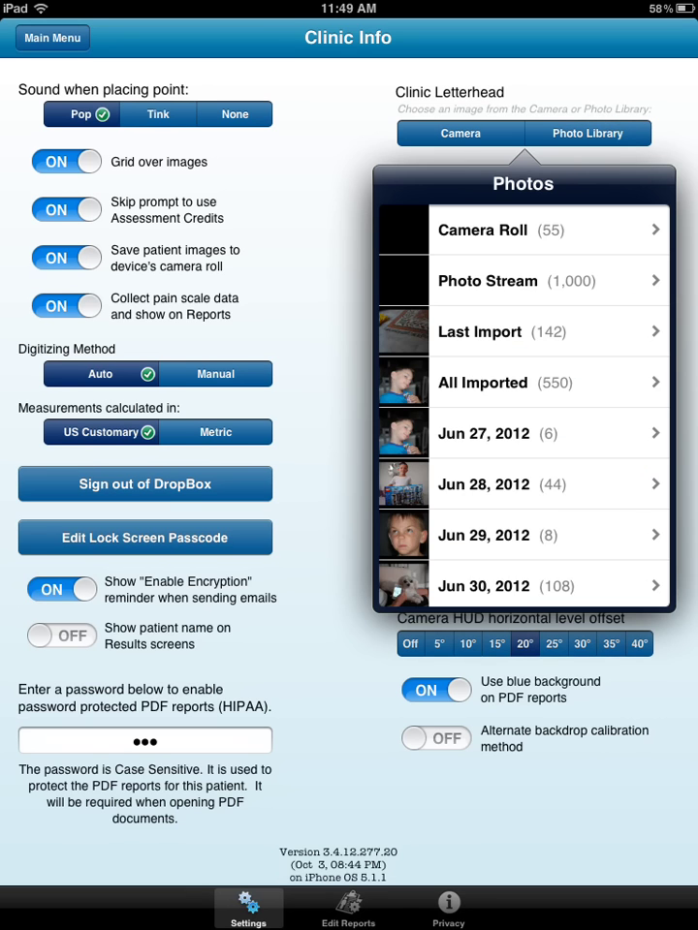
mouse_move(589, 490)
mouse_down()
mouse_move(593, 419)
mouse_move(589, 501)
mouse_up()
click(582, 234)
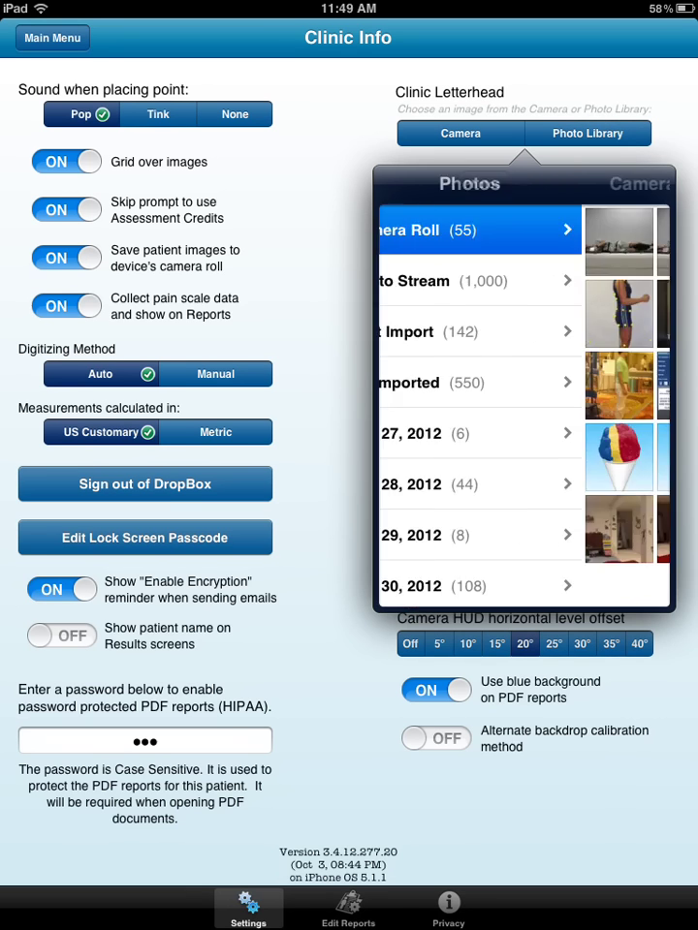
drag(562, 319, 562, 514)
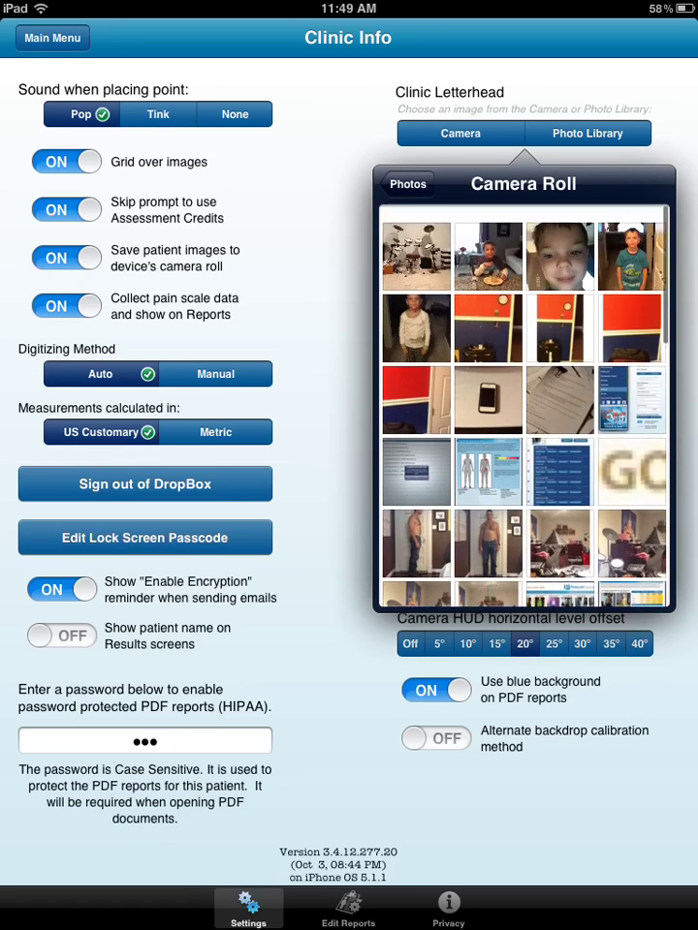
drag(625, 571, 630, 395)
click(629, 395)
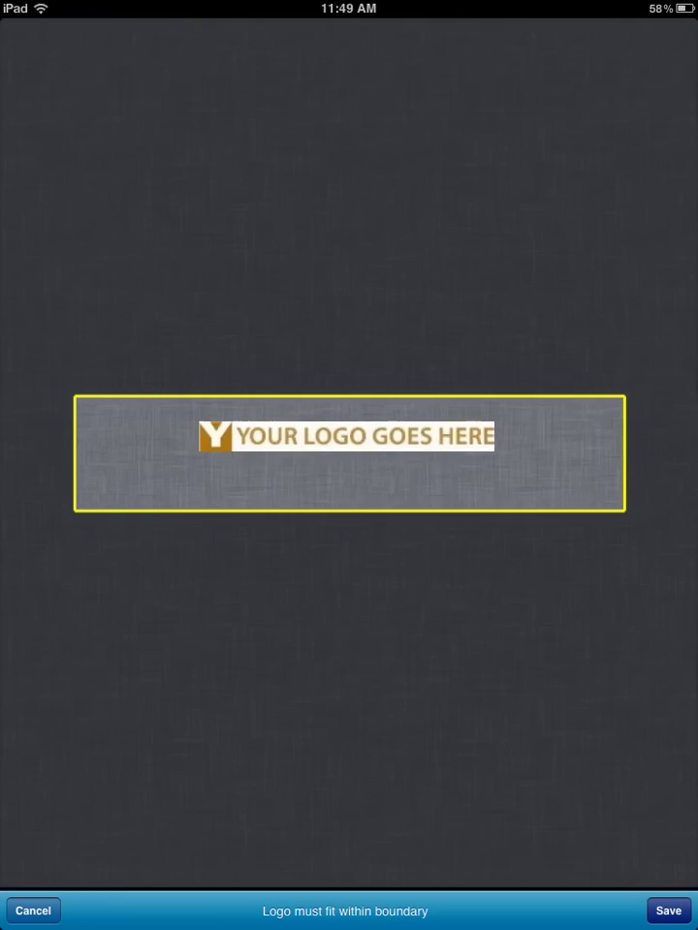
mouse_move(573, 200)
mouse_down()
mouse_move(512, 246)
mouse_move(518, 231)
mouse_move(556, 225)
mouse_up()
click(668, 909)
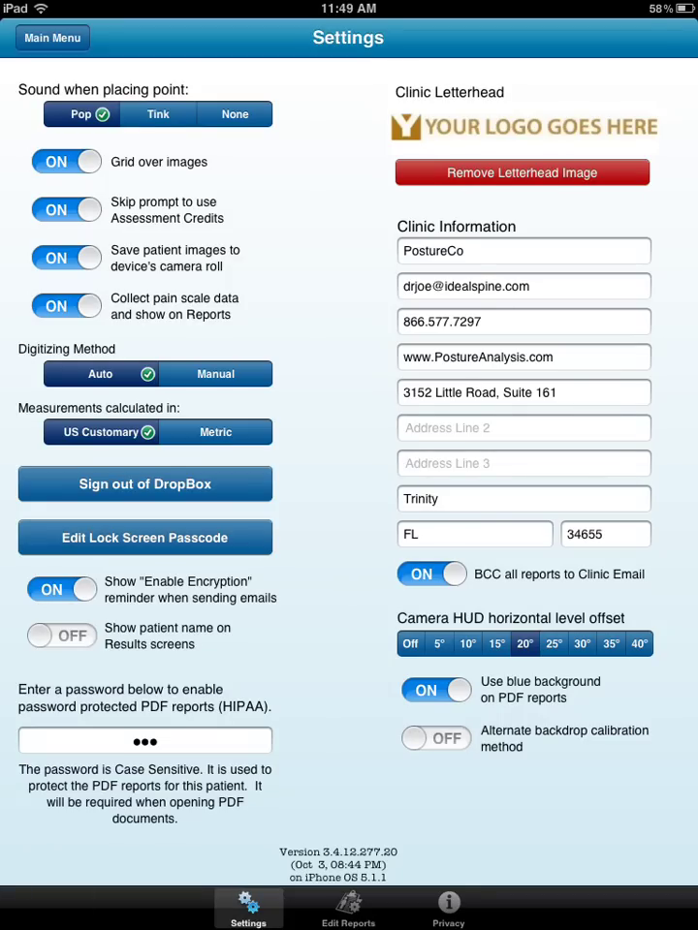
click(675, 643)
click(435, 690)
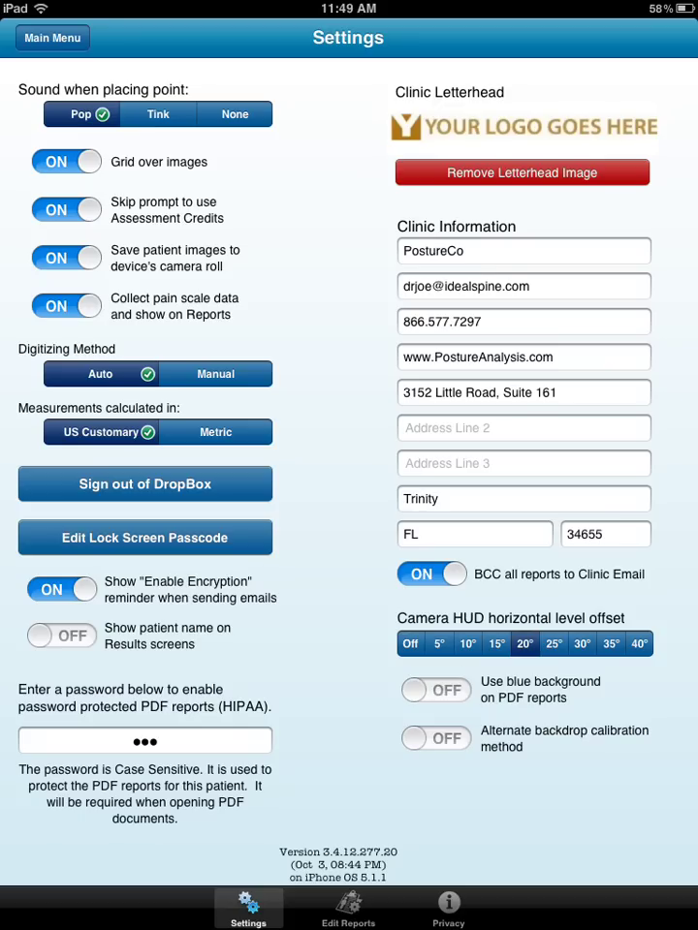
click(435, 690)
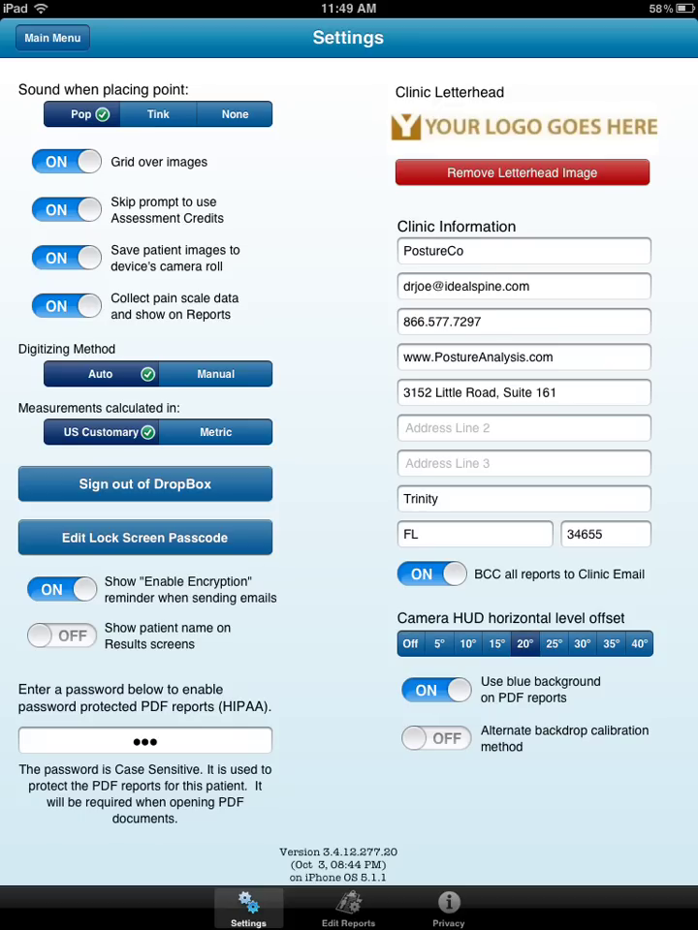